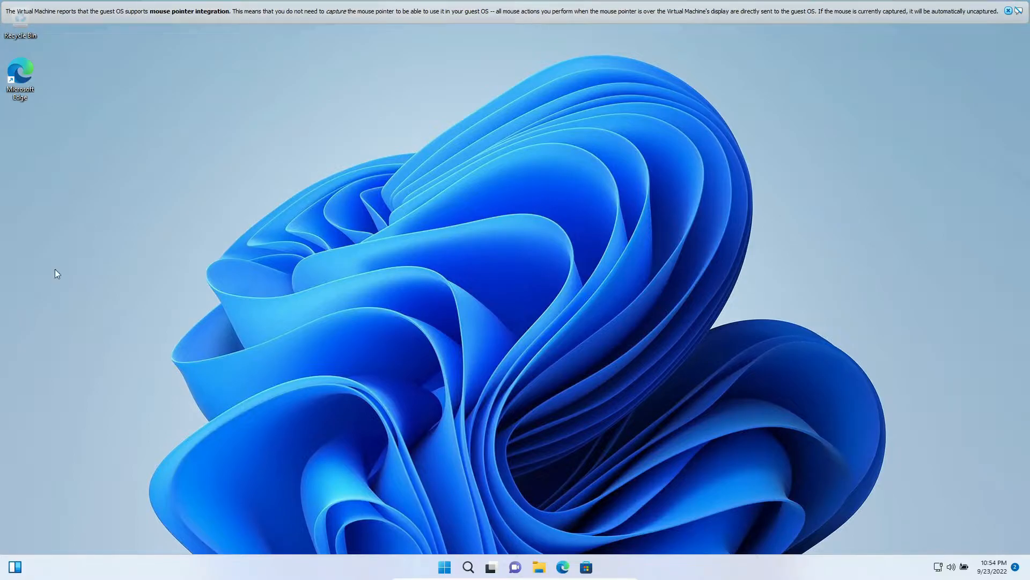
Launch Edge and search the web for 'this is windows 11'.
{"action": "double_click", "coordinate": [19, 76]}
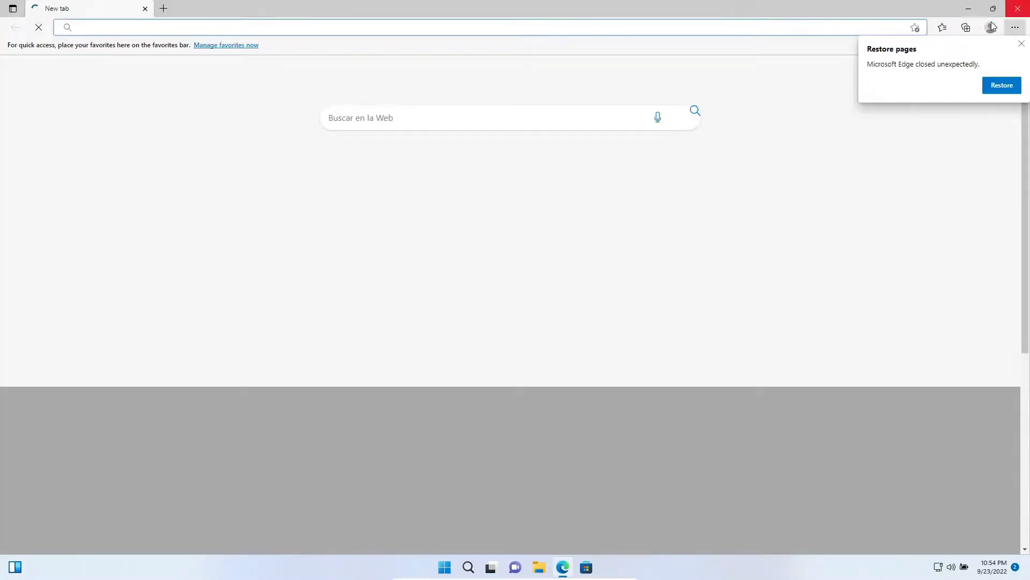
{"action": "type", "text": "this is windows 11"}
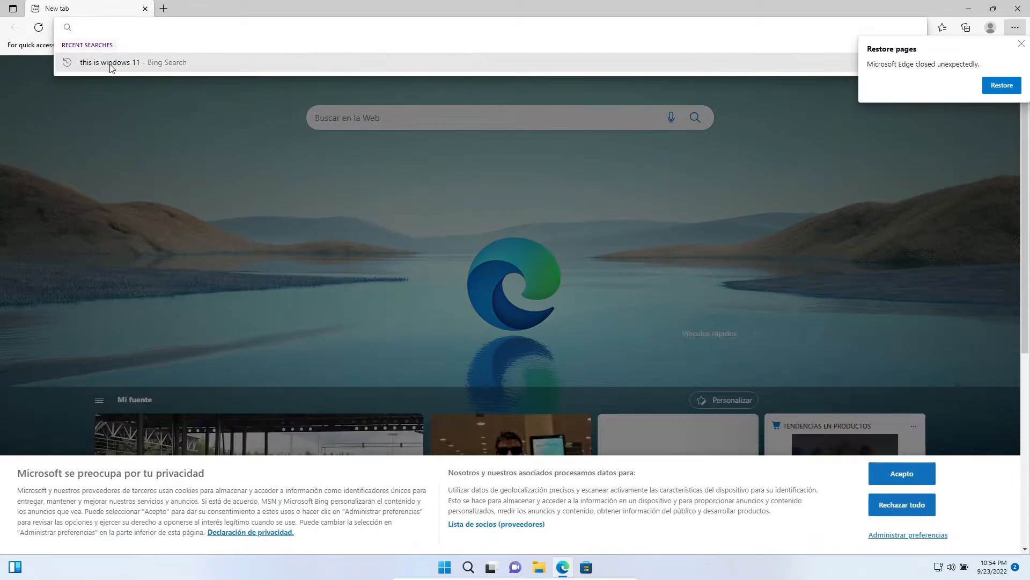
{"action": "key", "text": "Return"}
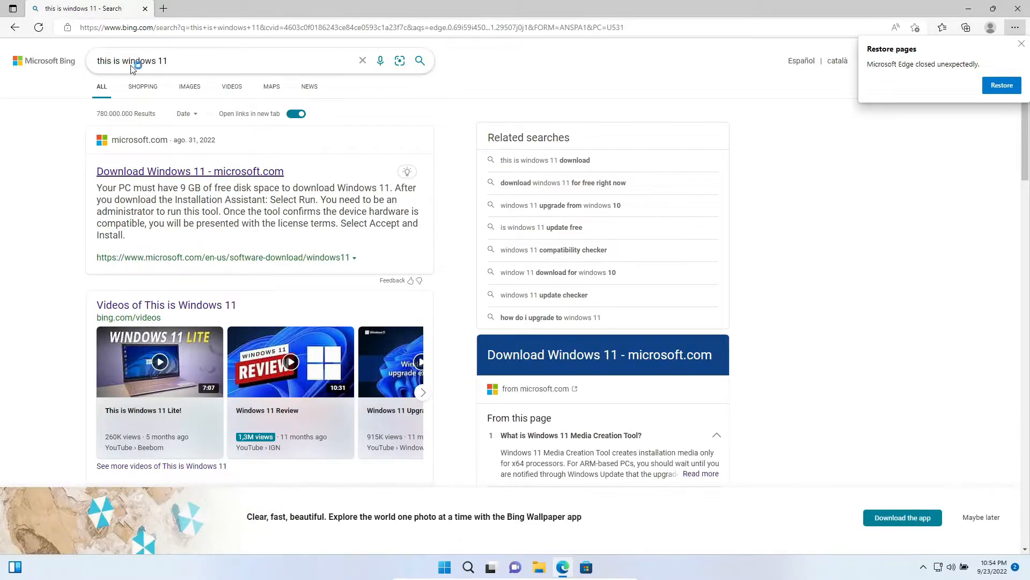
{"action": "scroll", "coordinate": [208, 138], "scroll_direction": "down", "scroll_amount": 5}
{"action": "scroll", "coordinate": [207, 139], "scroll_direction": "down", "scroll_amount": 3}
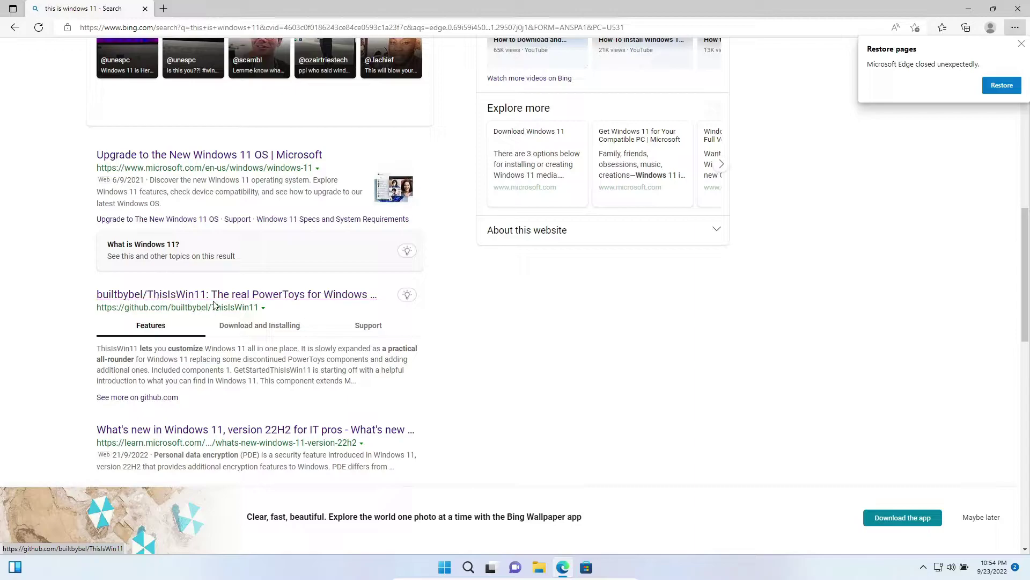
Download TIW11.zip from the ThisIsWin11 1.3.0 GitHub release.
{"action": "left_click", "coordinate": [322, 294]}
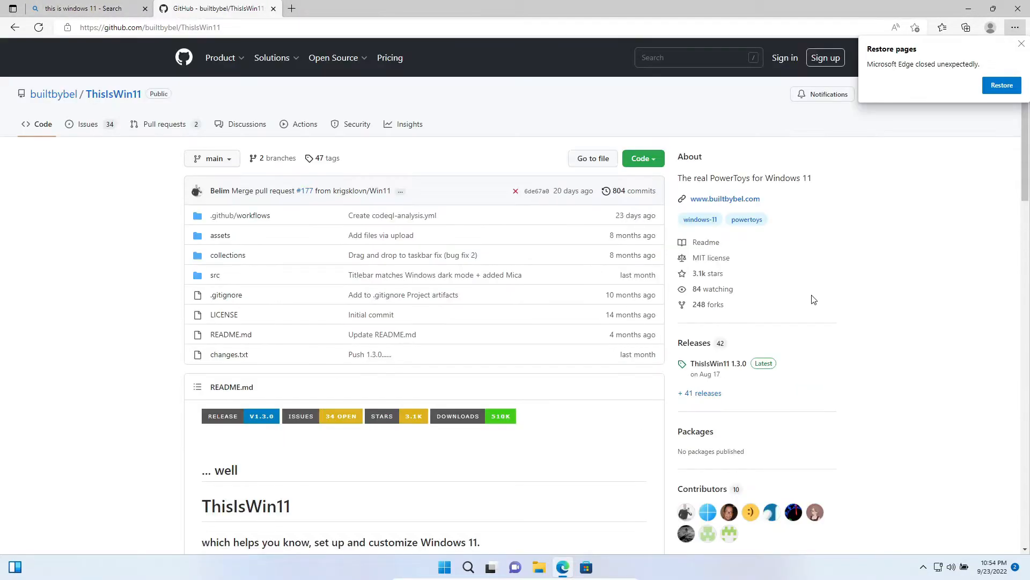
{"action": "left_click", "coordinate": [719, 363]}
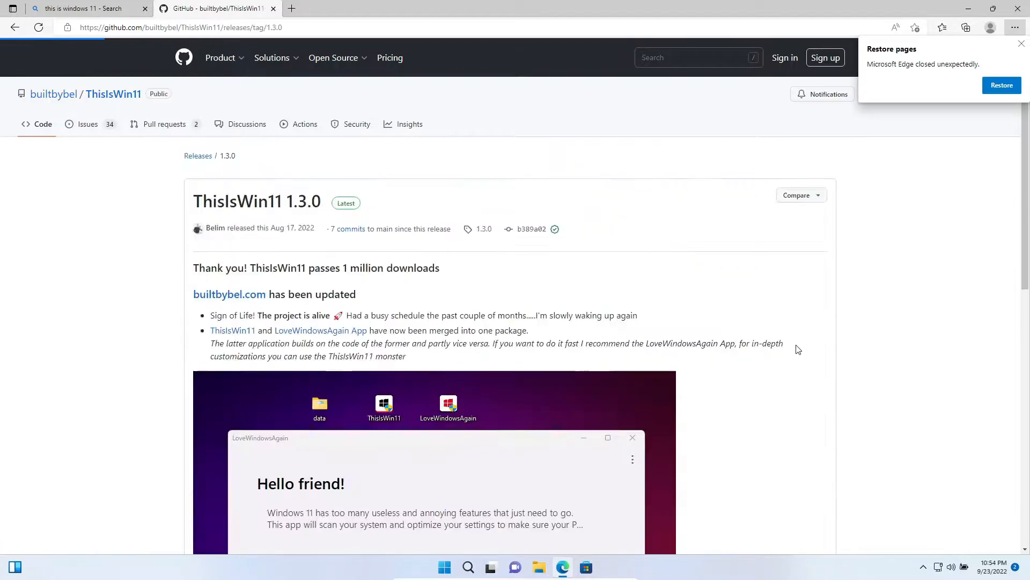
{"action": "scroll", "coordinate": [690, 364], "scroll_direction": "down", "scroll_amount": 10}
{"action": "scroll", "coordinate": [690, 365], "scroll_direction": "down", "scroll_amount": 3}
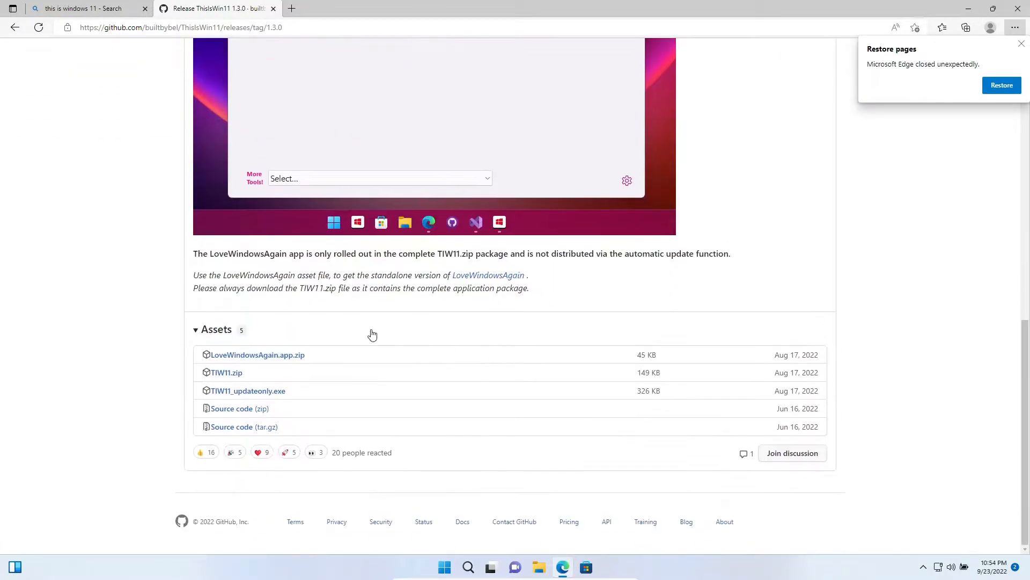
{"action": "left_click", "coordinate": [225, 373]}
{"action": "left_click", "coordinate": [1014, 28]}
{"action": "mouse_move", "coordinate": [889, 190]}
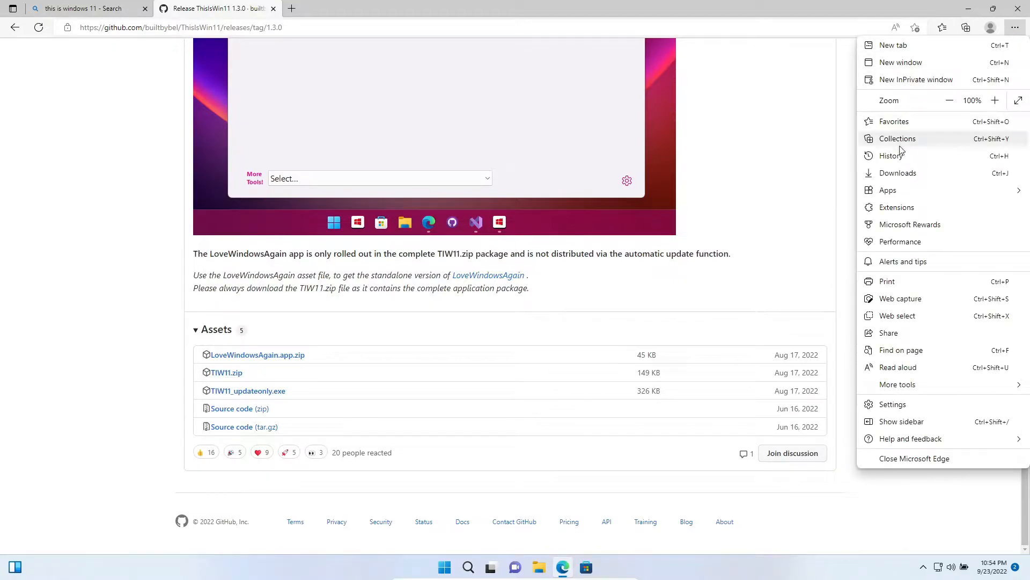
Copy all three items from TIW11.zip and paste them into the Downloads folder.
{"action": "left_click", "coordinate": [897, 173]}
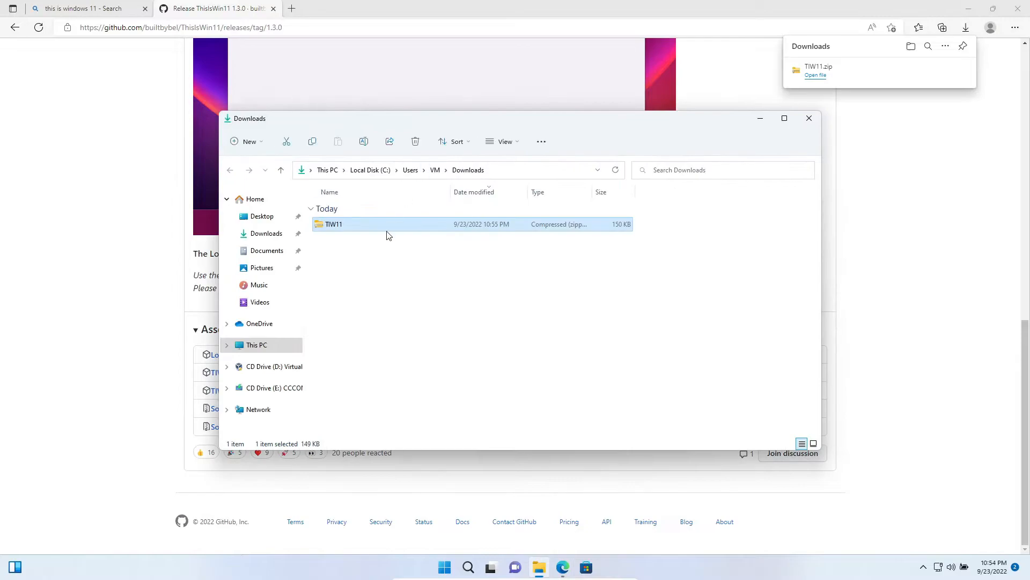
{"action": "double_click", "coordinate": [384, 229]}
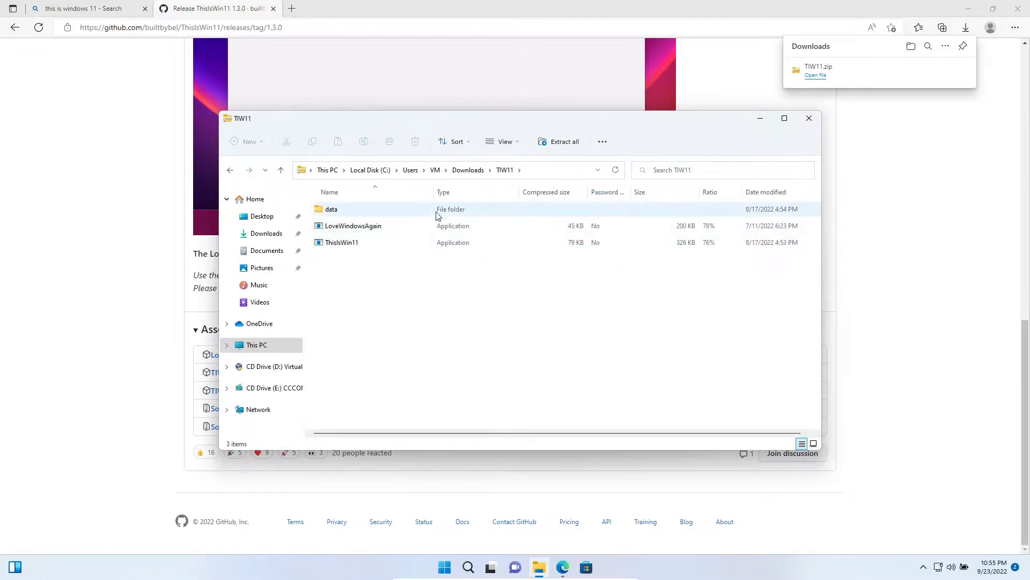
{"action": "key", "text": "ctrl+a"}
{"action": "right_click", "coordinate": [578, 217]}
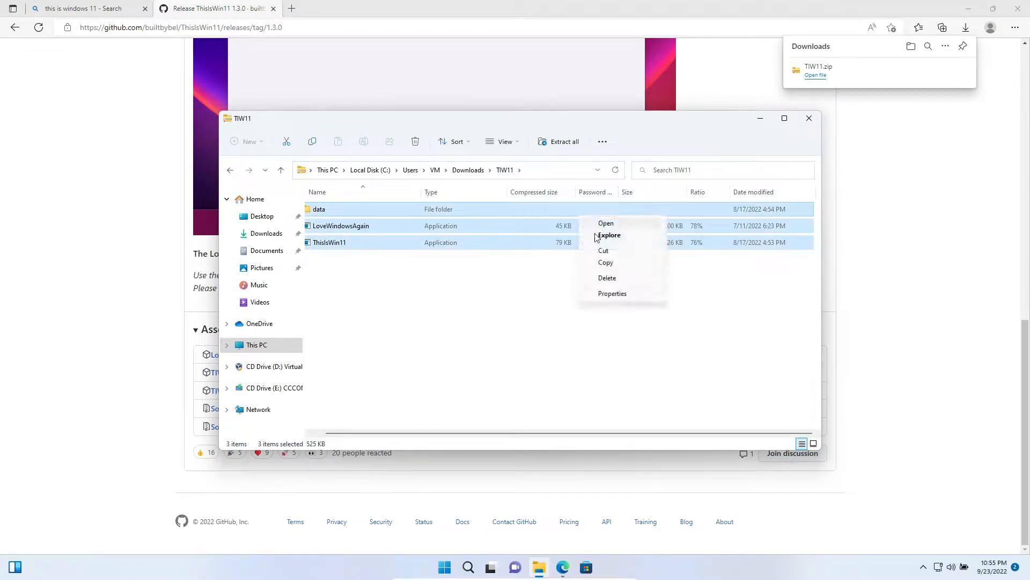
{"action": "left_click", "coordinate": [604, 266]}
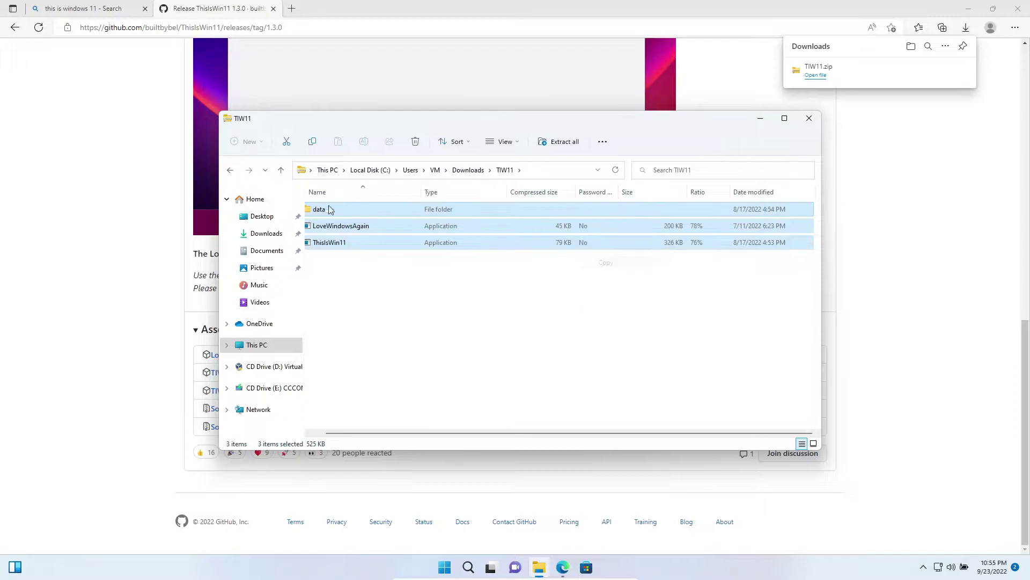
{"action": "left_click", "coordinate": [230, 170]}
{"action": "right_click", "coordinate": [439, 306]}
{"action": "left_click", "coordinate": [439, 316]}
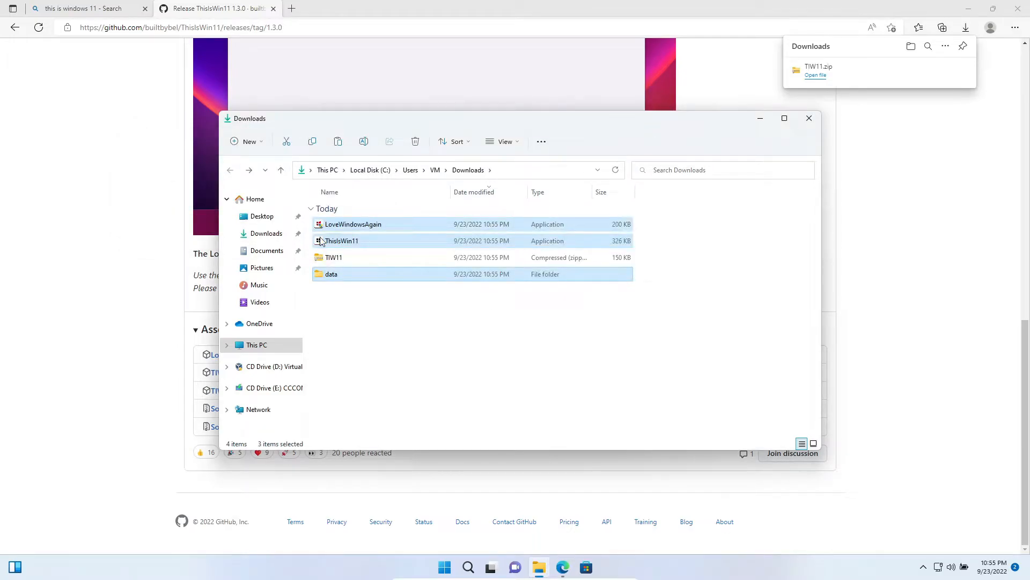
Launch ThisIsWin11, allowing it through SmartScreen's Run anyway and the UAC prompt.
{"action": "double_click", "coordinate": [338, 241]}
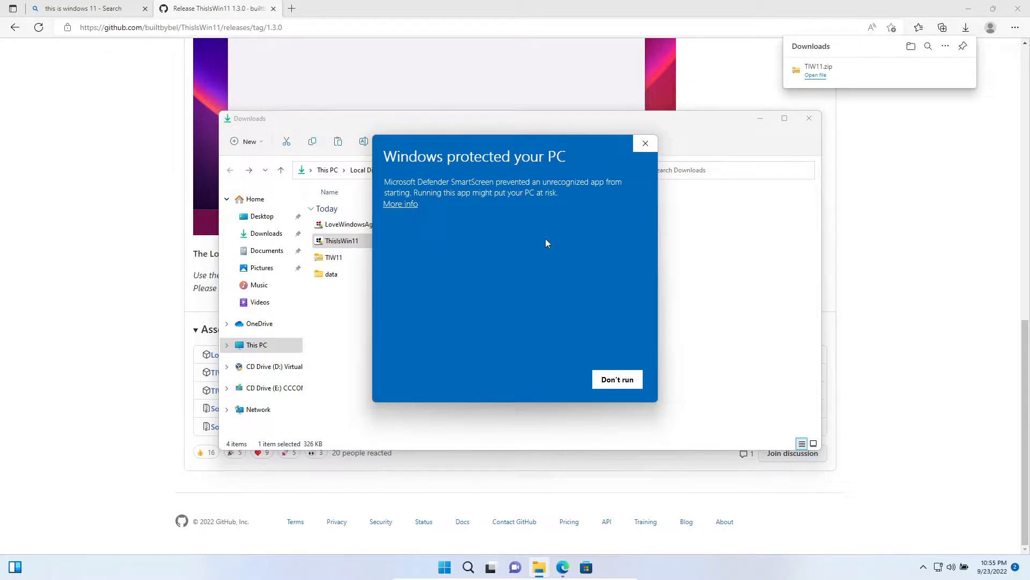
{"action": "left_click", "coordinate": [411, 205]}
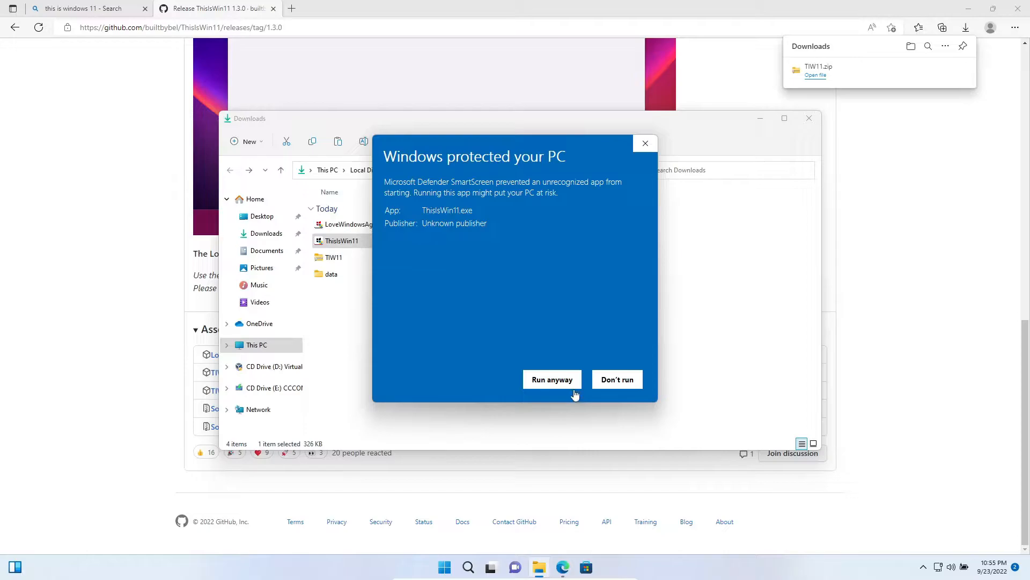
{"action": "left_click", "coordinate": [552, 379]}
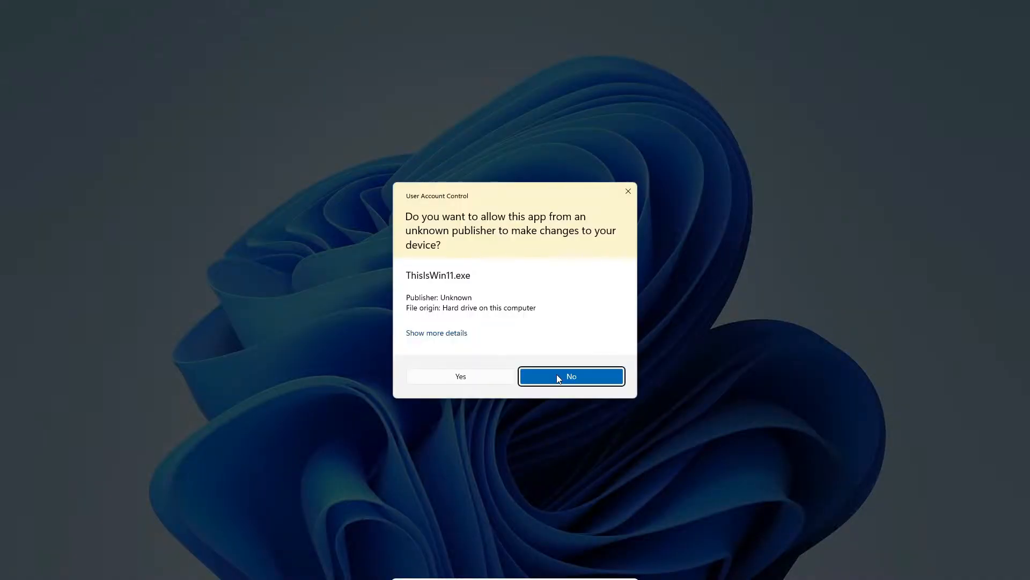
{"action": "left_click", "coordinate": [502, 375]}
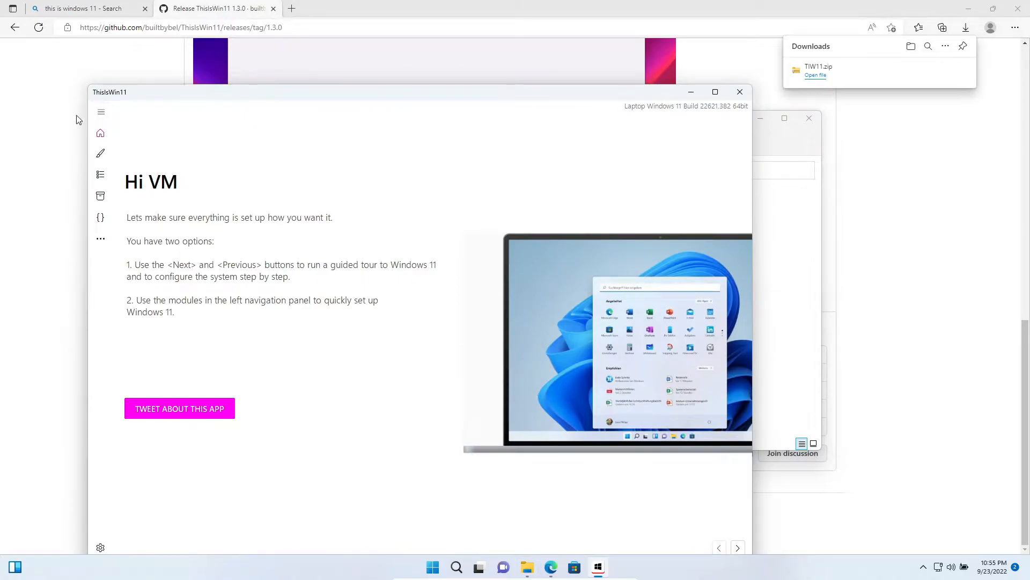
Maximize ThisIsWin11, go to the Customize page and expand the Desktop tweak group.
{"action": "left_click", "coordinate": [717, 92]}
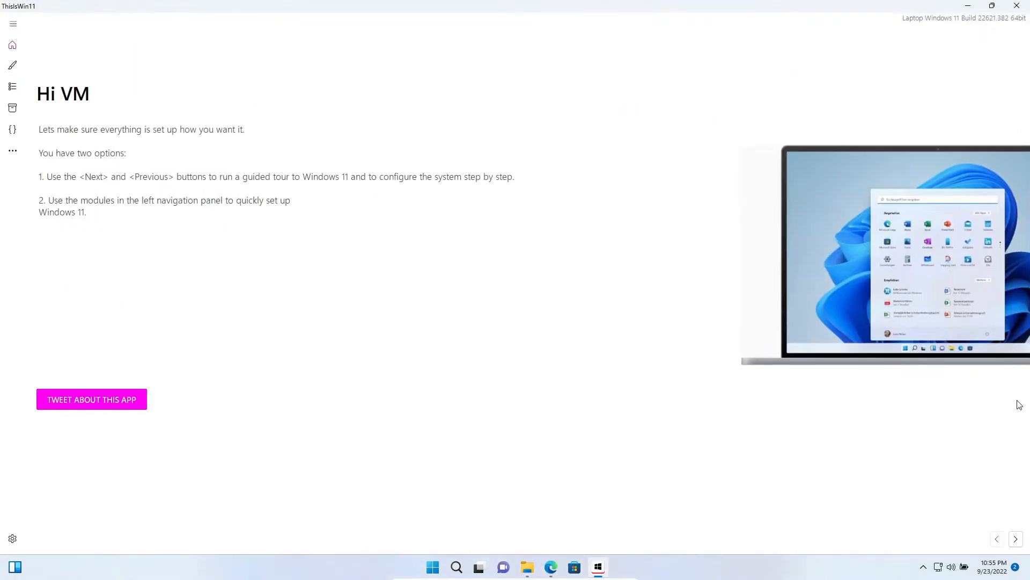
{"action": "left_click", "coordinate": [13, 24]}
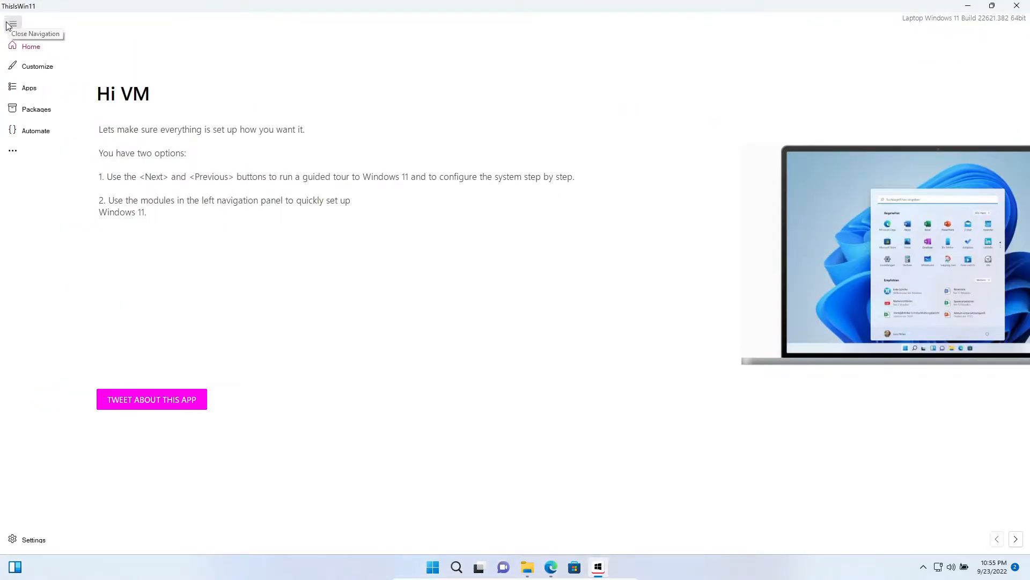
{"action": "left_click", "coordinate": [36, 67]}
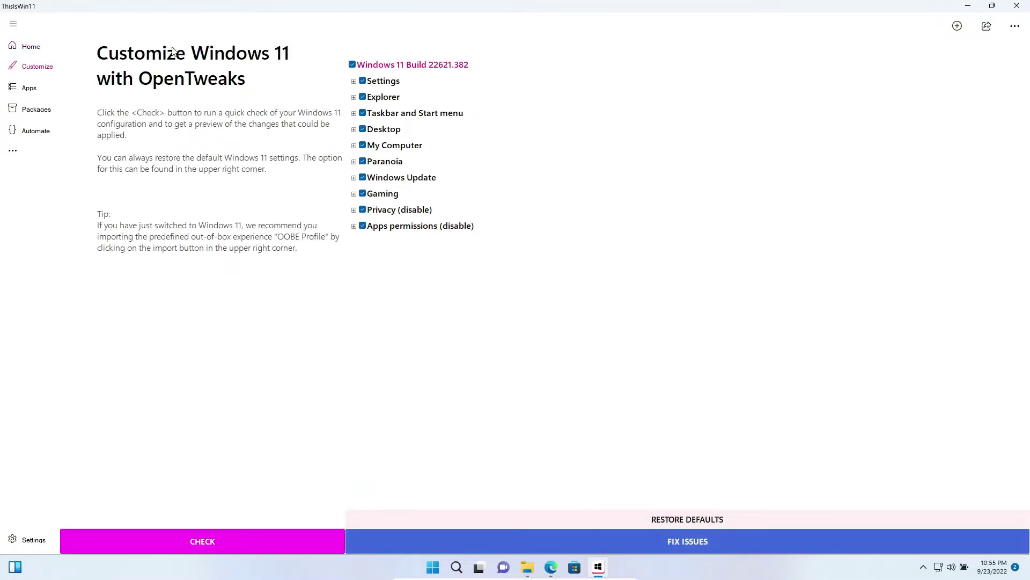
{"action": "left_click", "coordinate": [353, 306]}
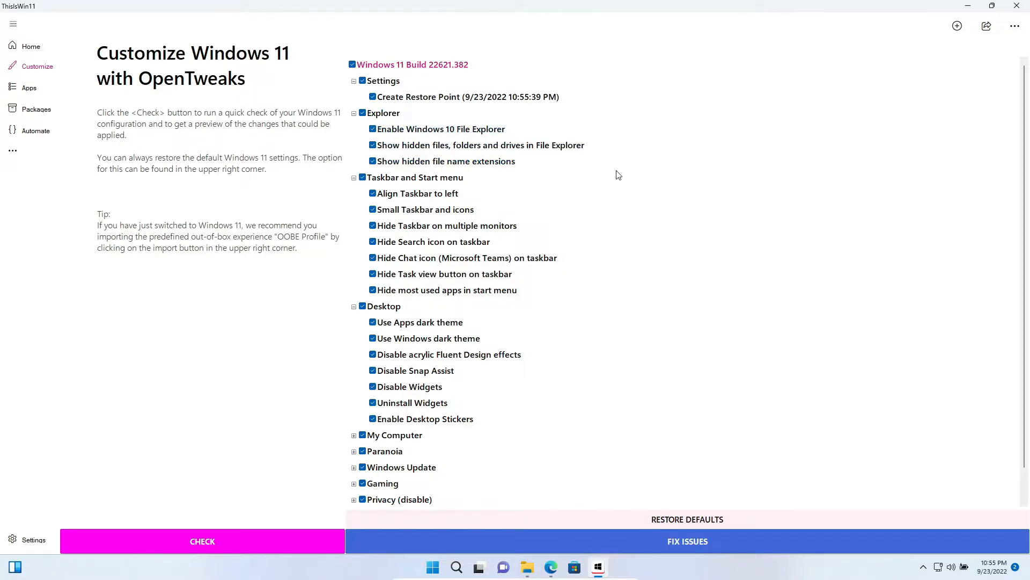
Untick Windows 10 File Explorer and expand the Paranoia, Windows Update, Gaming, Privacy and Apps permissions groups.
{"action": "left_click", "coordinate": [373, 129]}
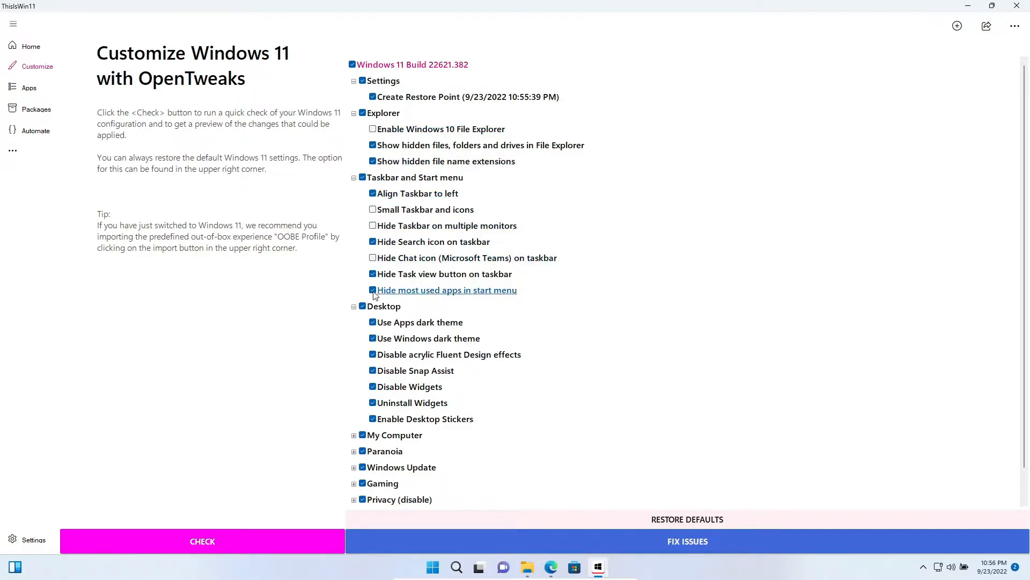
{"action": "left_click", "coordinate": [381, 419]}
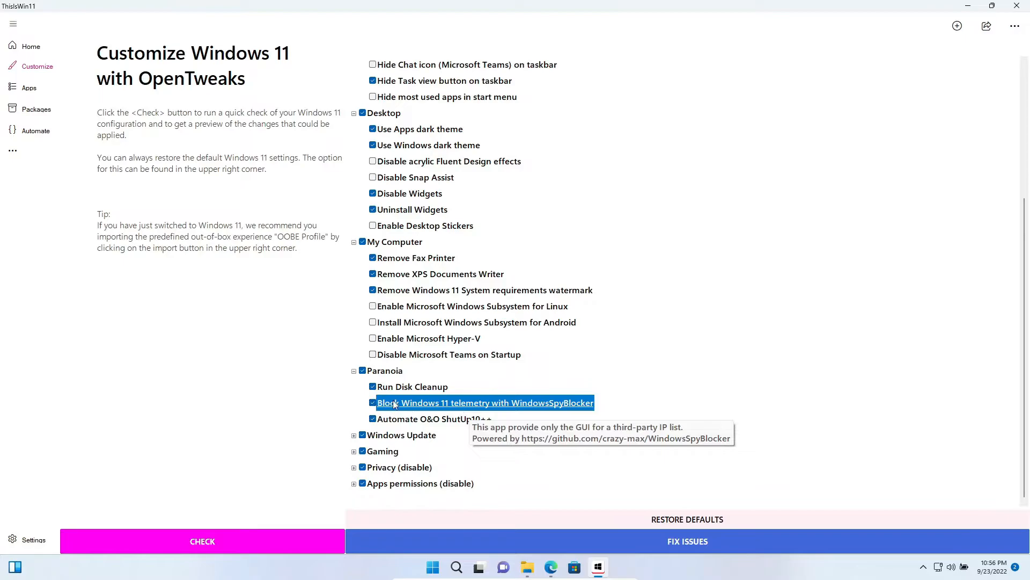
{"action": "left_click", "coordinate": [352, 438]}
{"action": "left_click", "coordinate": [353, 451]}
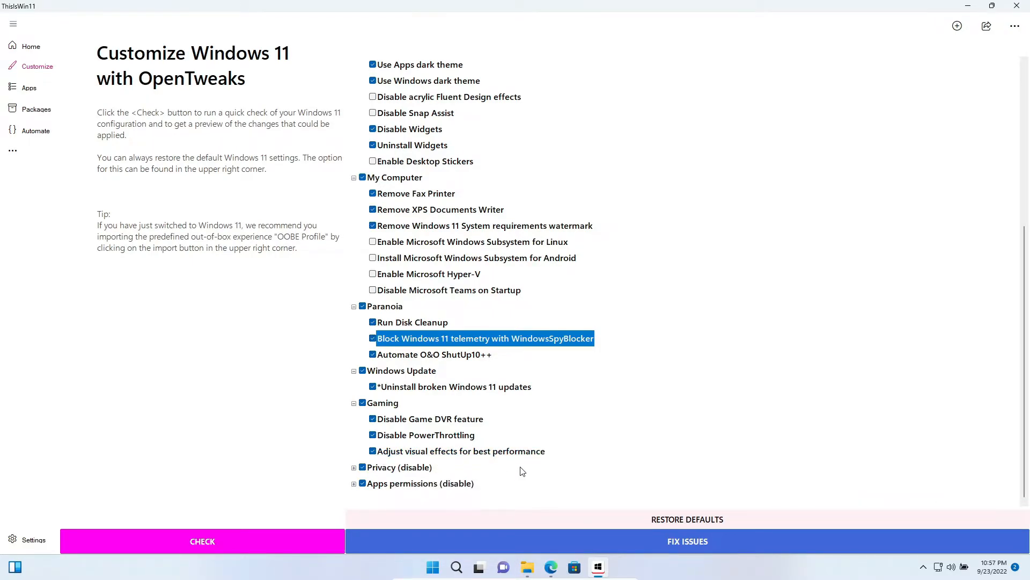
{"action": "left_click", "coordinate": [355, 468]}
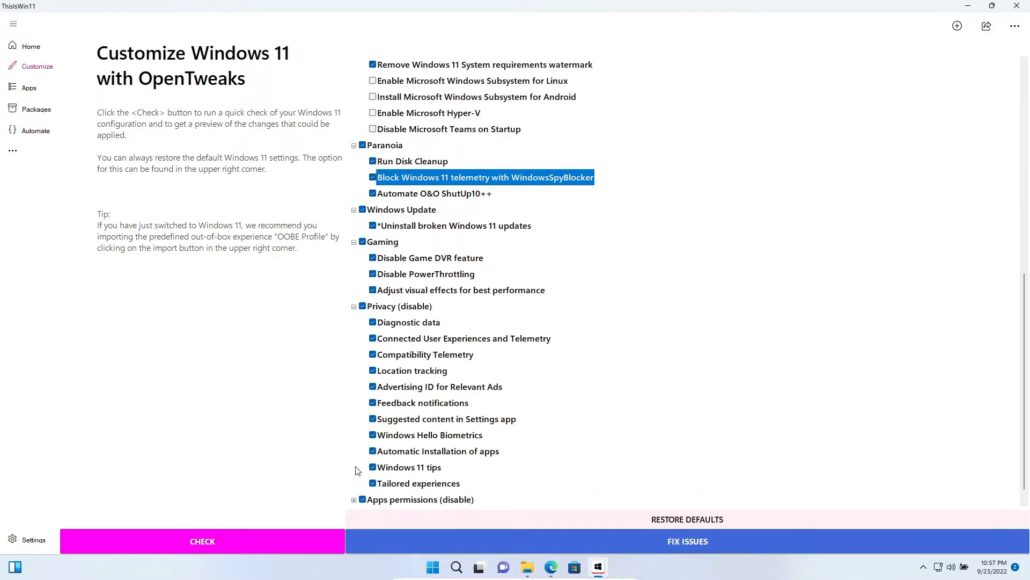
{"action": "left_click", "coordinate": [354, 483]}
{"action": "scroll", "coordinate": [373, 469], "scroll_direction": "up", "scroll_amount": 5}
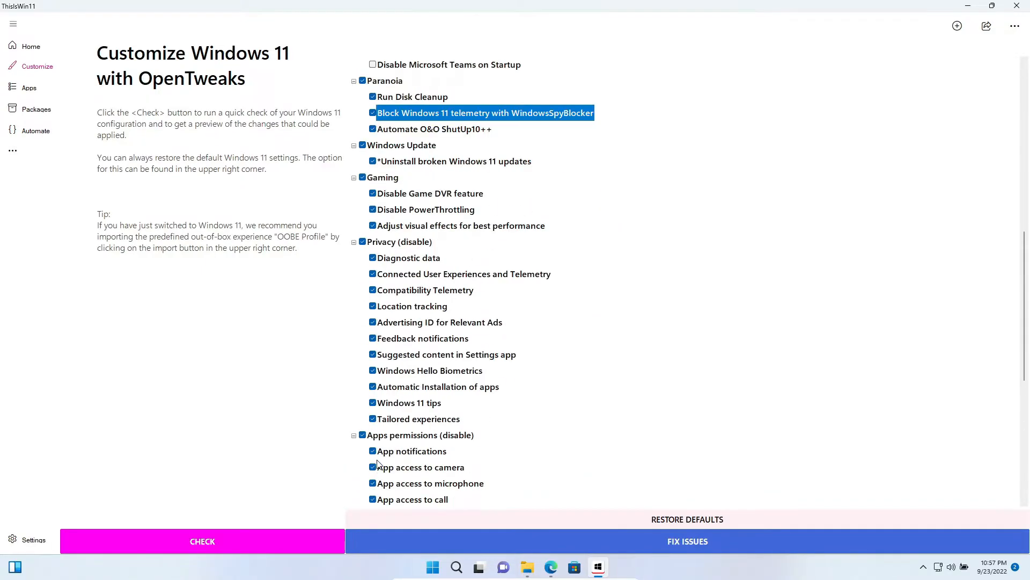
{"action": "scroll", "coordinate": [373, 402], "scroll_direction": "down", "scroll_amount": 3}
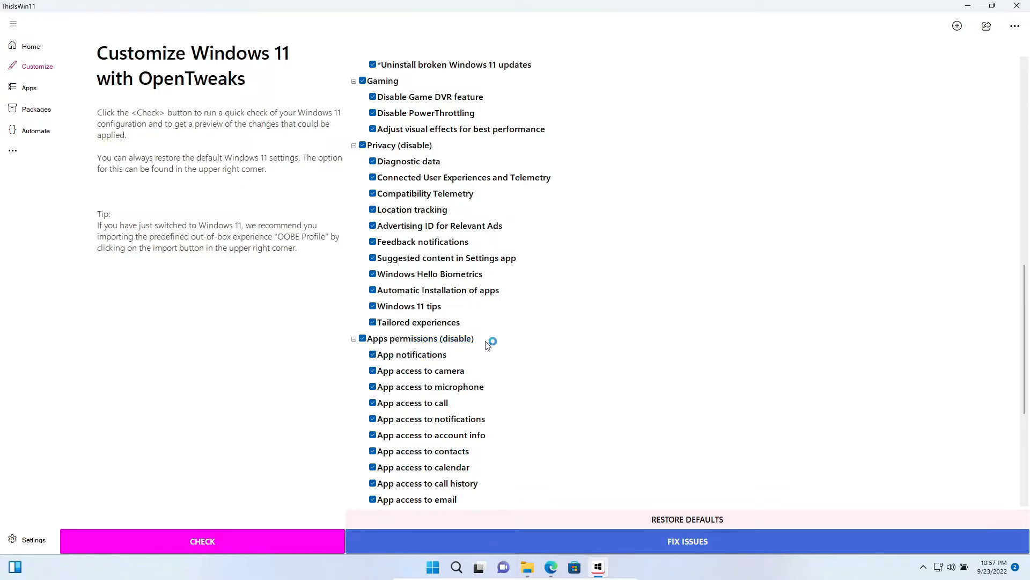
{"action": "scroll", "coordinate": [483, 347], "scroll_direction": "up", "scroll_amount": 2}
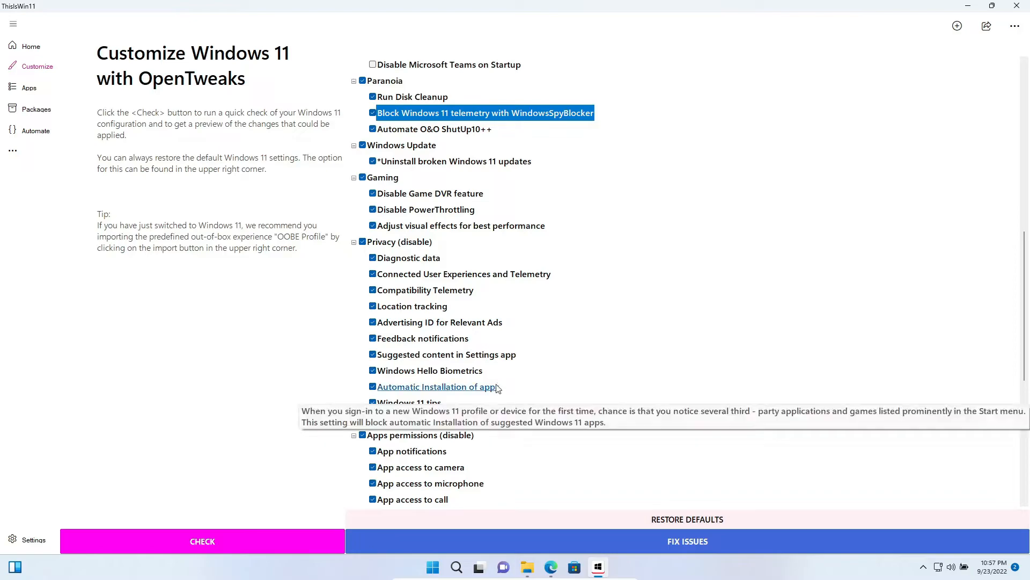
{"action": "scroll", "coordinate": [854, 315], "scroll_direction": "up", "scroll_amount": 5}
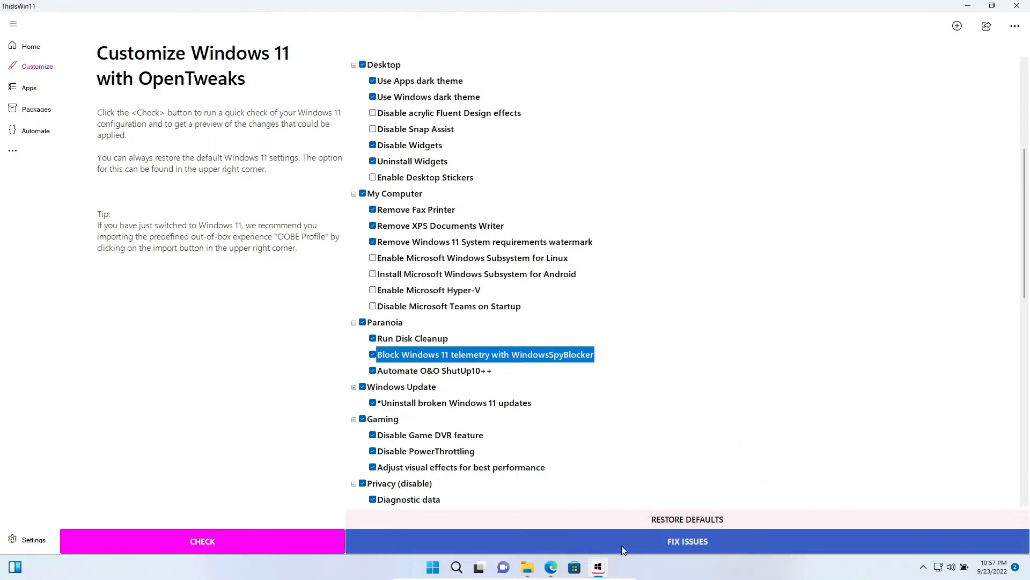
Run FIX ISSUES, accept the winget msstore terms and dismiss the Disk Space Notification.
{"action": "left_click", "coordinate": [694, 542]}
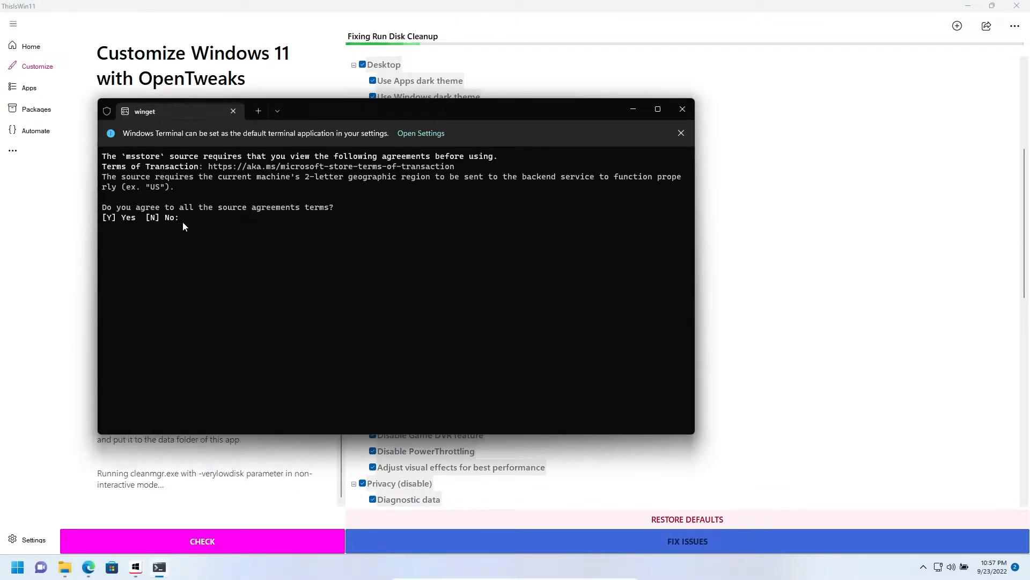
{"action": "type", "text": "Y"}
{"action": "key", "text": "Return"}
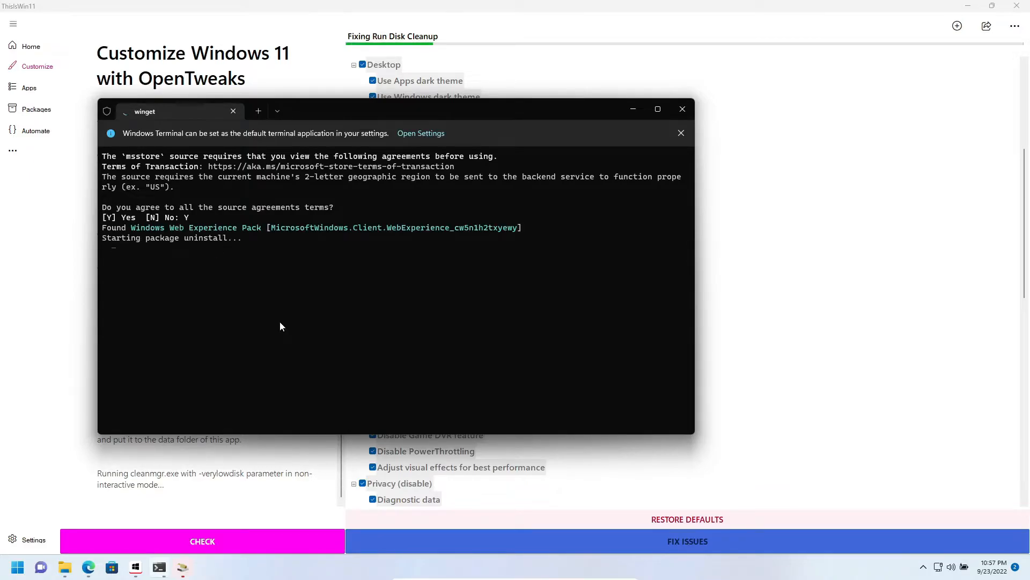
{"action": "left_click", "coordinate": [632, 109]}
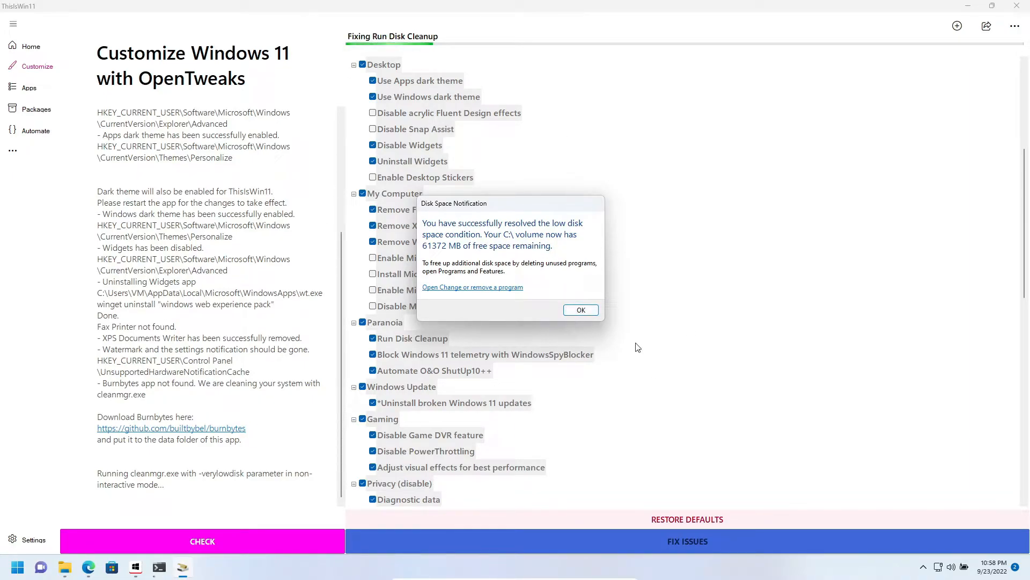
{"action": "left_click", "coordinate": [581, 310]}
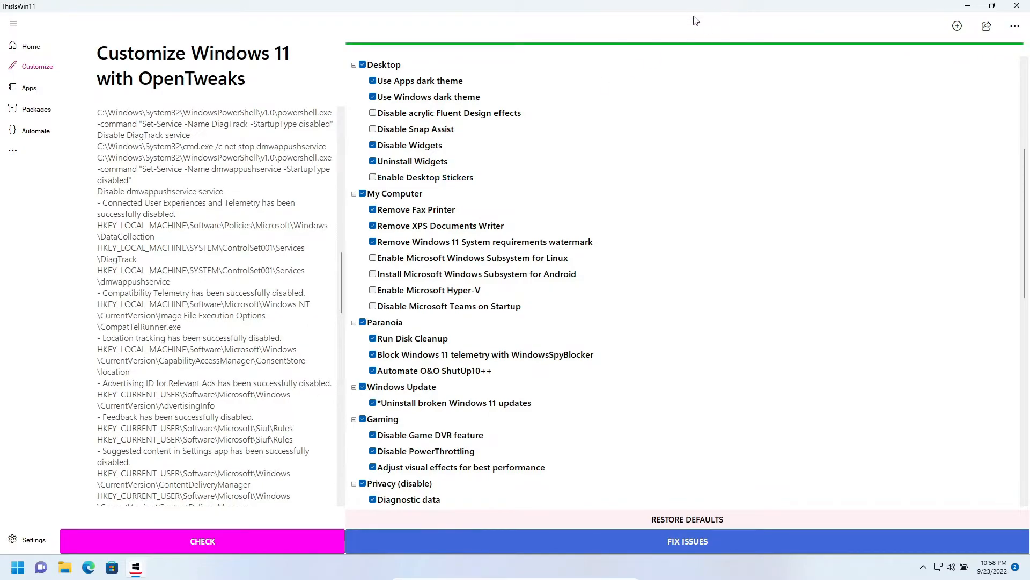
On the Apps page select Microsoft.People, BingWeather, BingNews and PowerAutomateDesktop for removal.
{"action": "left_click", "coordinate": [28, 87]}
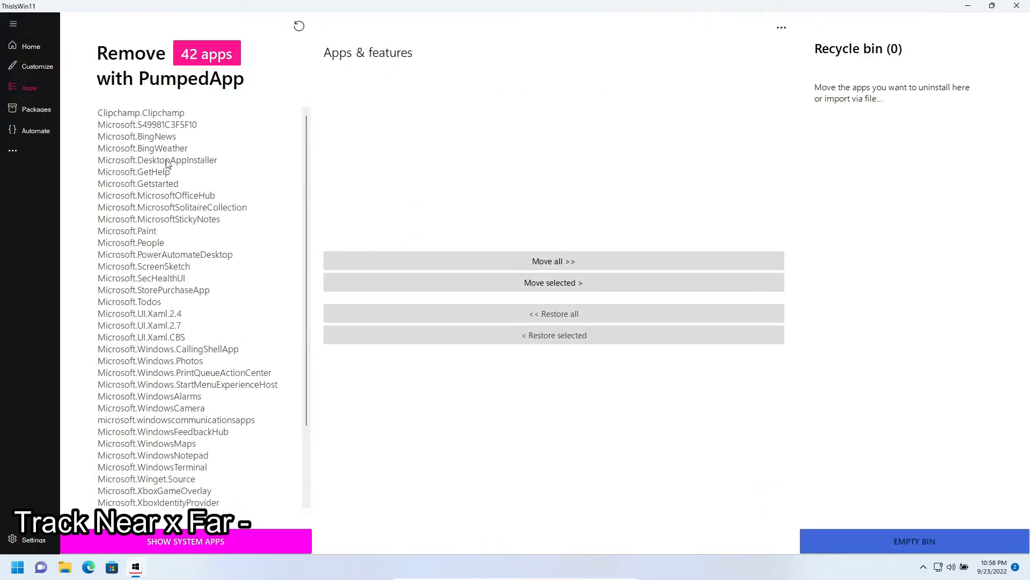
{"action": "scroll", "coordinate": [168, 164], "scroll_direction": "down", "scroll_amount": 3}
{"action": "scroll", "coordinate": [168, 164], "scroll_direction": "down", "scroll_amount": 3}
{"action": "scroll", "coordinate": [161, 145], "scroll_direction": "up", "scroll_amount": 3}
{"action": "scroll", "coordinate": [149, 149], "scroll_direction": "up", "scroll_amount": 3}
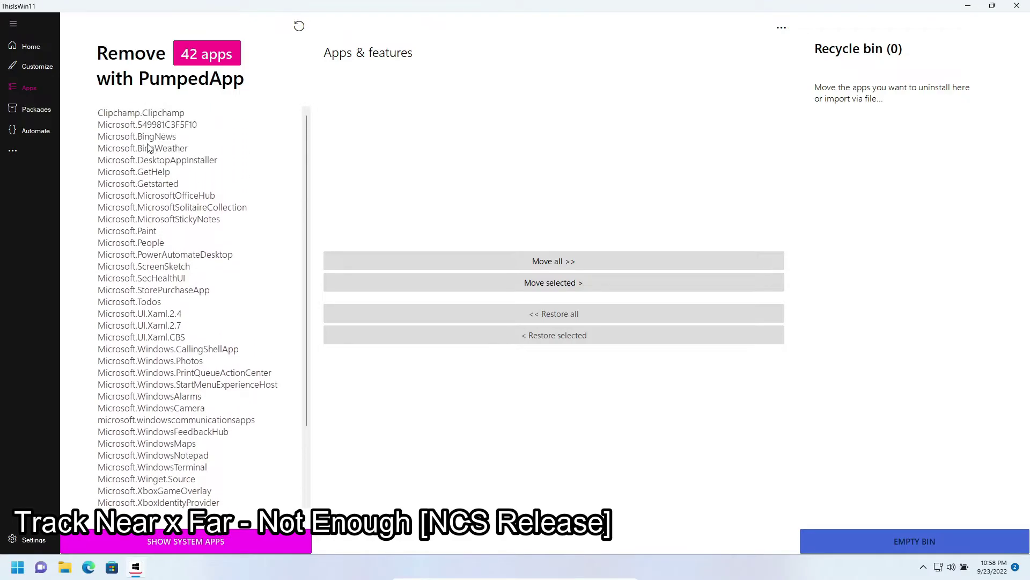
{"action": "left_click", "coordinate": [145, 243]}
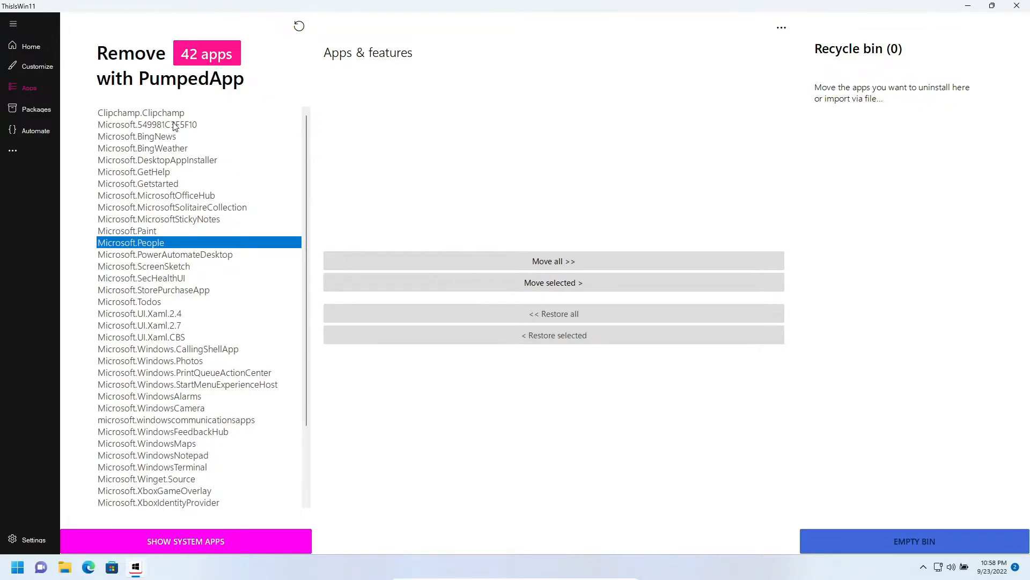
{"action": "left_click", "coordinate": [134, 149], "text": "ctrl"}
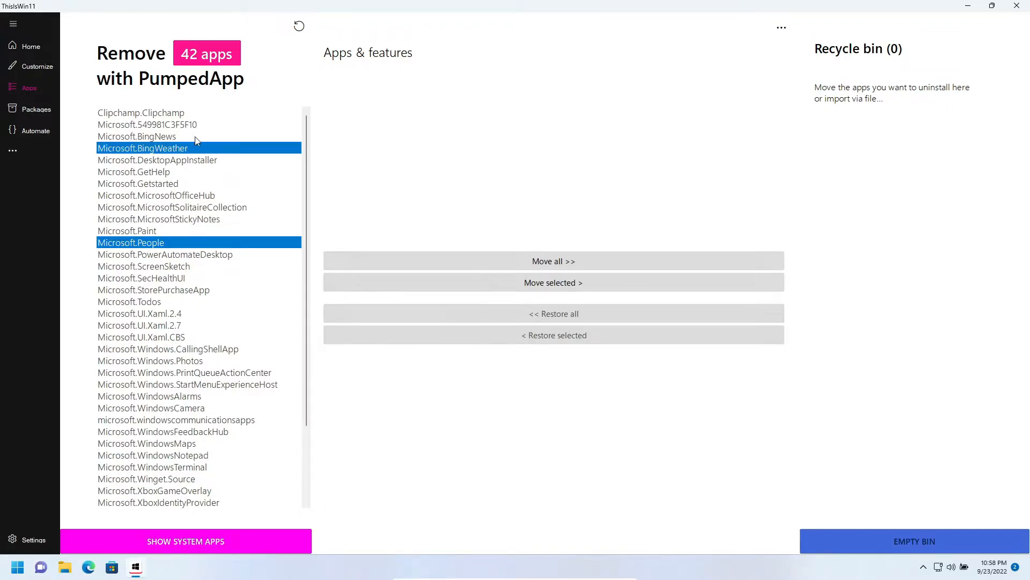
{"action": "left_click", "coordinate": [180, 138], "text": "ctrl"}
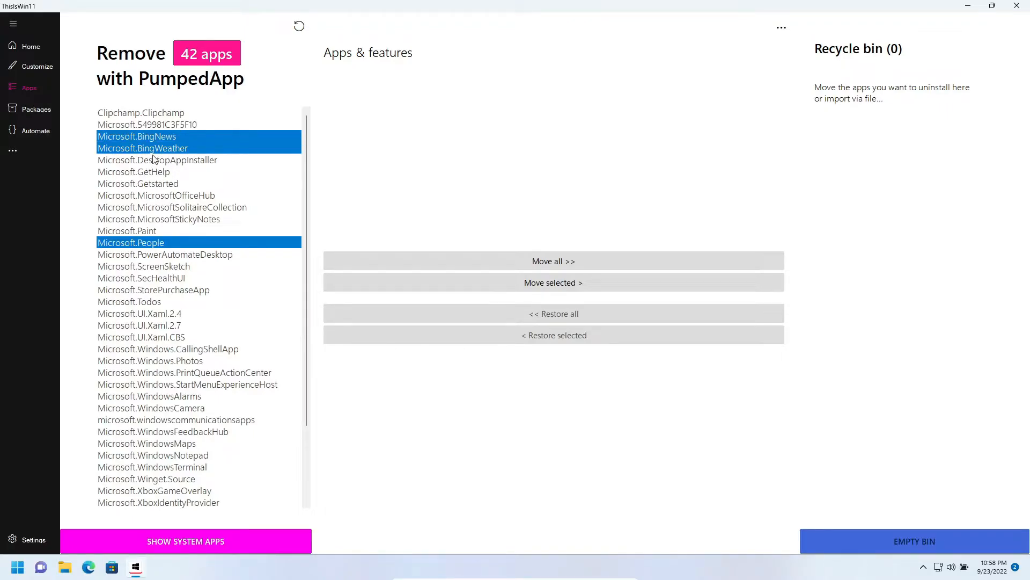
{"action": "left_click_drag", "start_coordinate": [169, 172], "coordinate": [171, 219]}
{"action": "scroll", "coordinate": [170, 226], "scroll_direction": "down", "scroll_amount": 3}
{"action": "left_click", "coordinate": [175, 159], "text": "ctrl"}
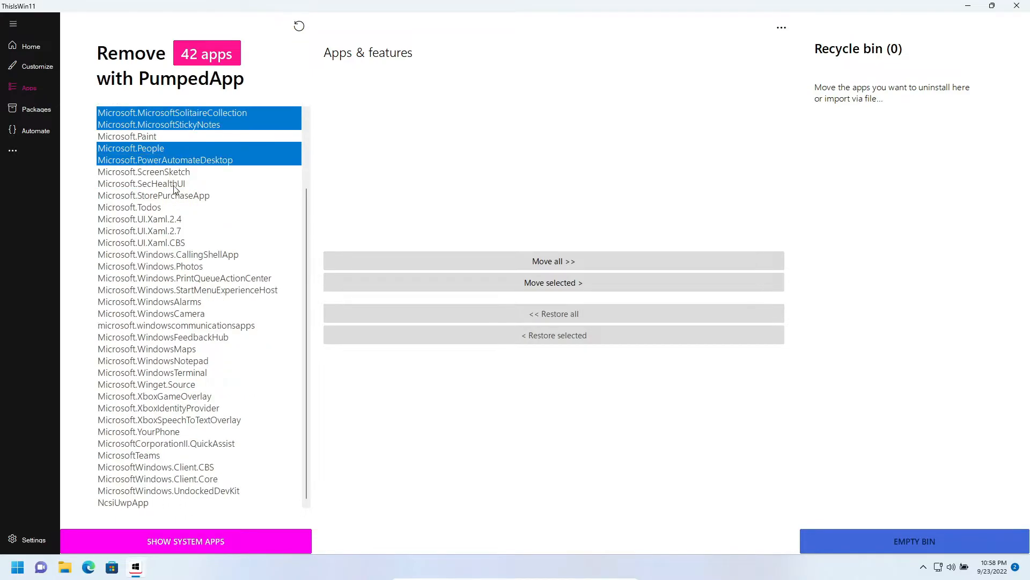
Move the selected apps to the bin and empty it to uninstall them.
{"action": "left_click", "coordinate": [552, 282]}
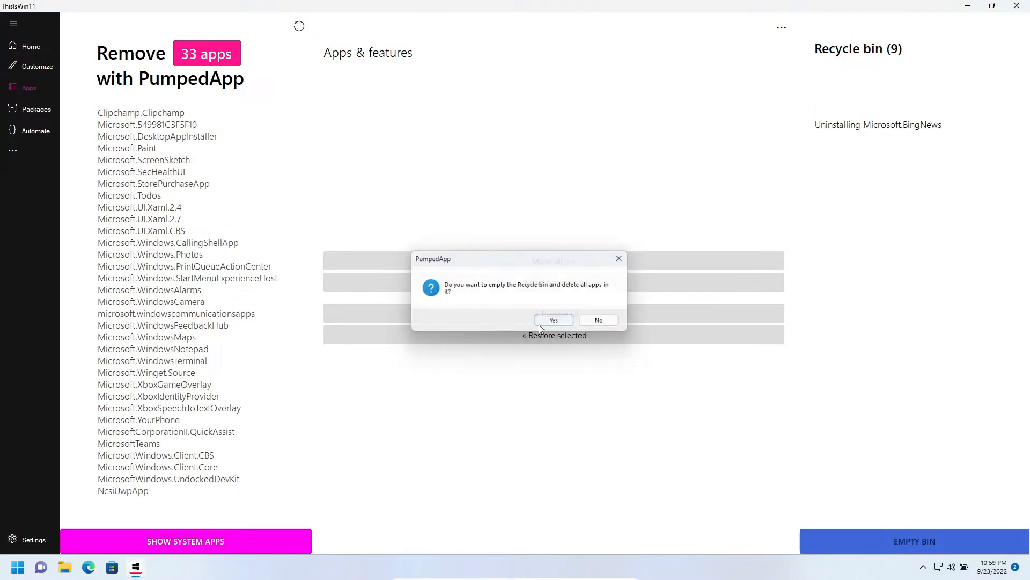
{"action": "left_click", "coordinate": [539, 325]}
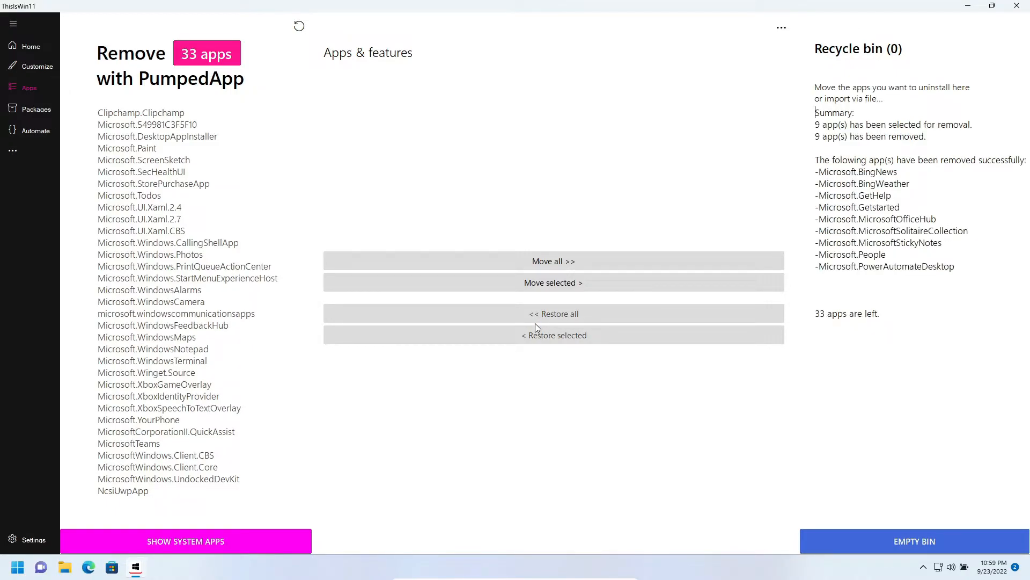
On the Packages page peek at the *Essentials category, then start a Windows search.
{"action": "left_click", "coordinate": [35, 109]}
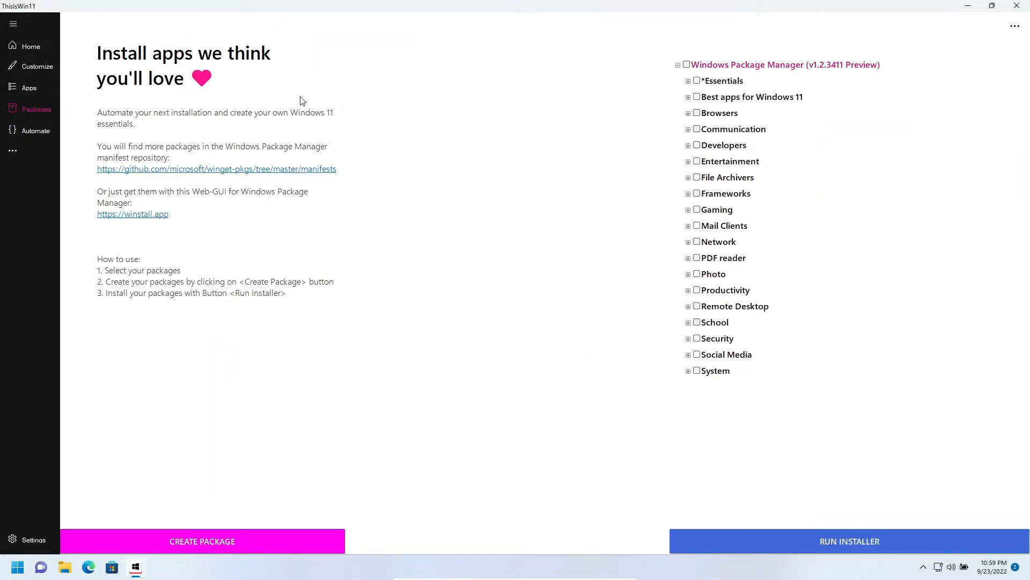
{"action": "left_click", "coordinate": [686, 81]}
{"action": "left_click", "coordinate": [687, 81]}
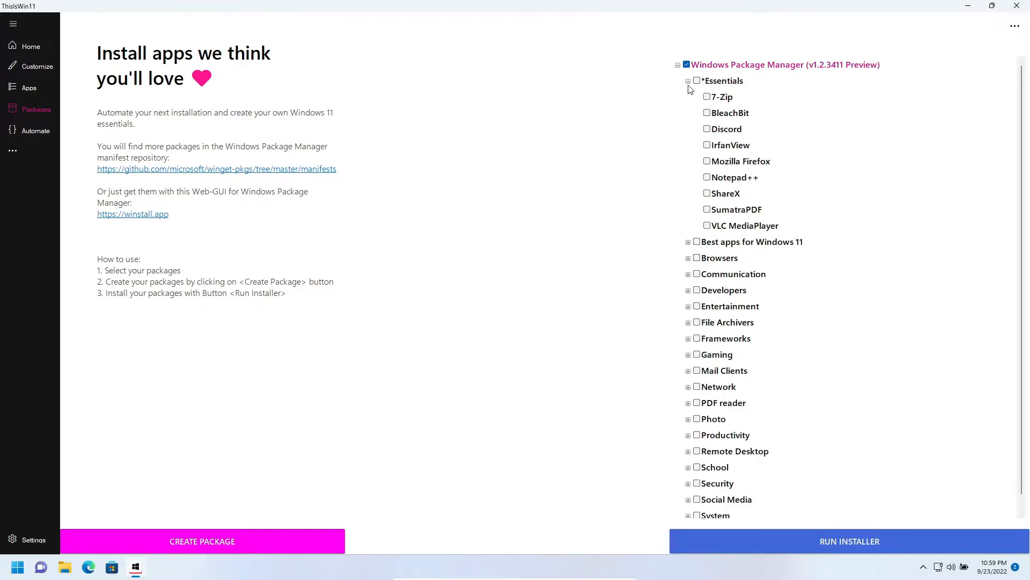
{"action": "left_click", "coordinate": [688, 81]}
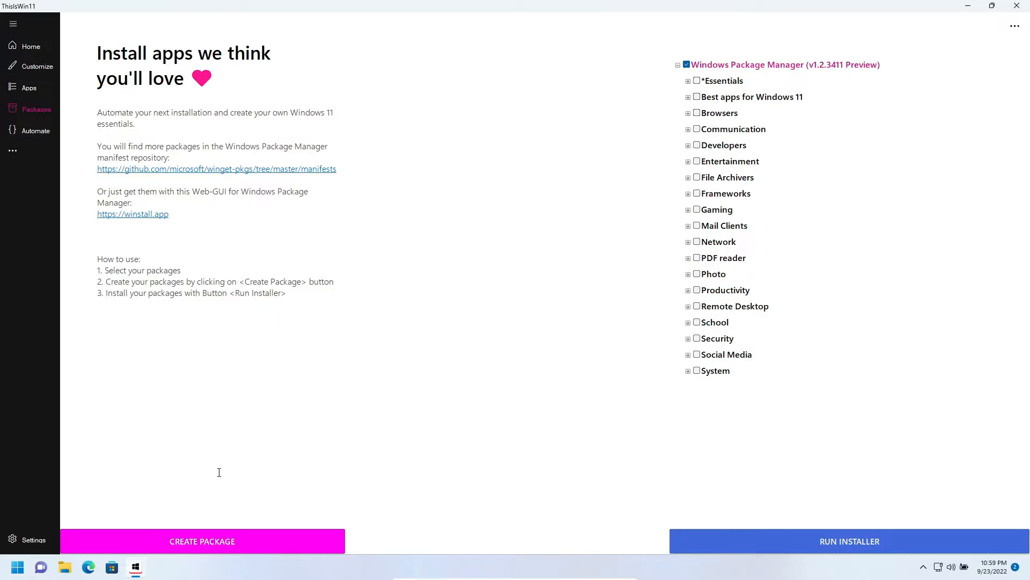
{"action": "left_click", "coordinate": [16, 567]}
{"action": "type", "text": "c"}
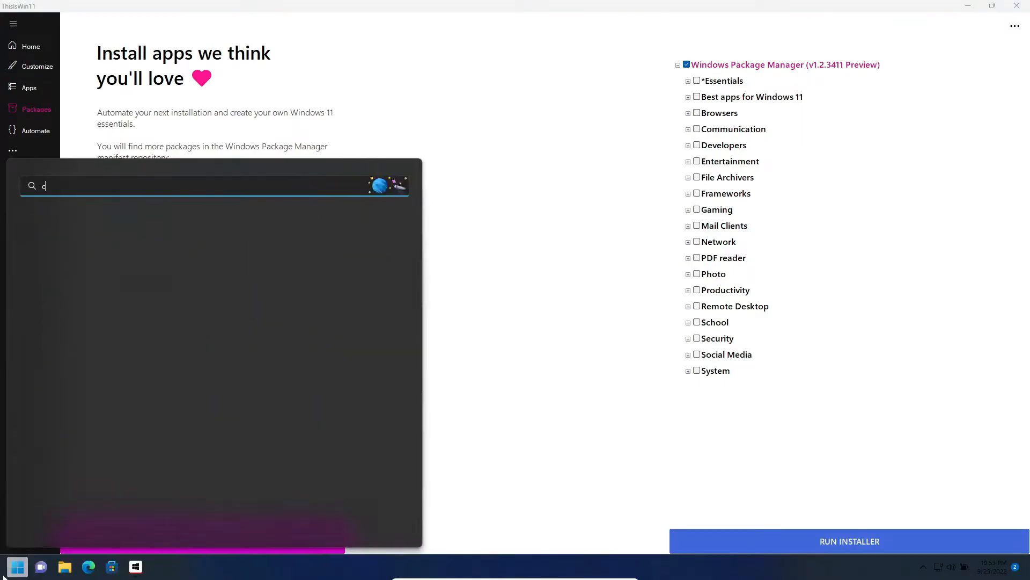
{"action": "type", "text": "md"}
Run winget in Command Prompt to confirm it lists its commands, then close the console.
{"action": "key", "text": "Return"}
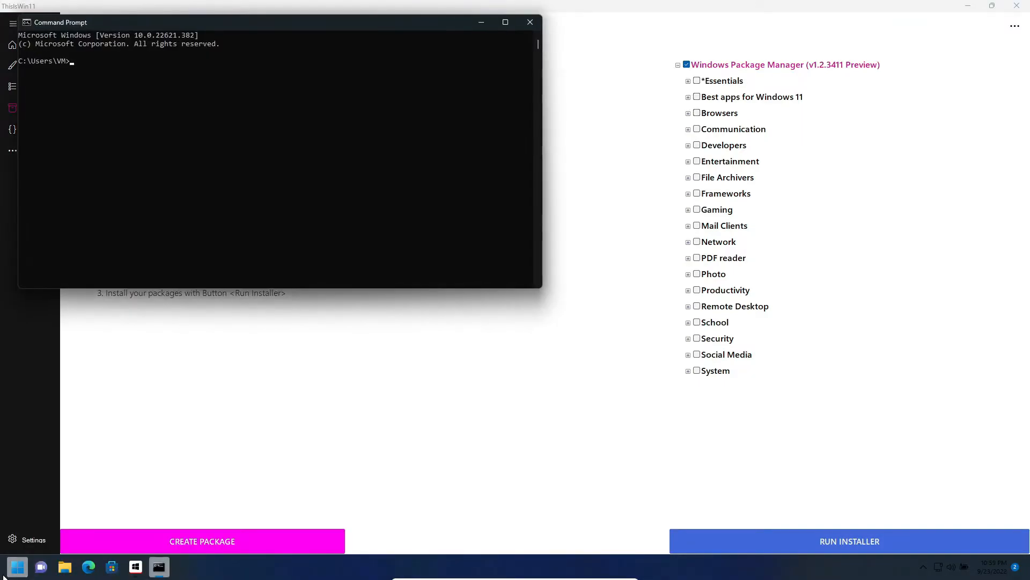
{"action": "type", "text": "winget"}
{"action": "key", "text": "Return"}
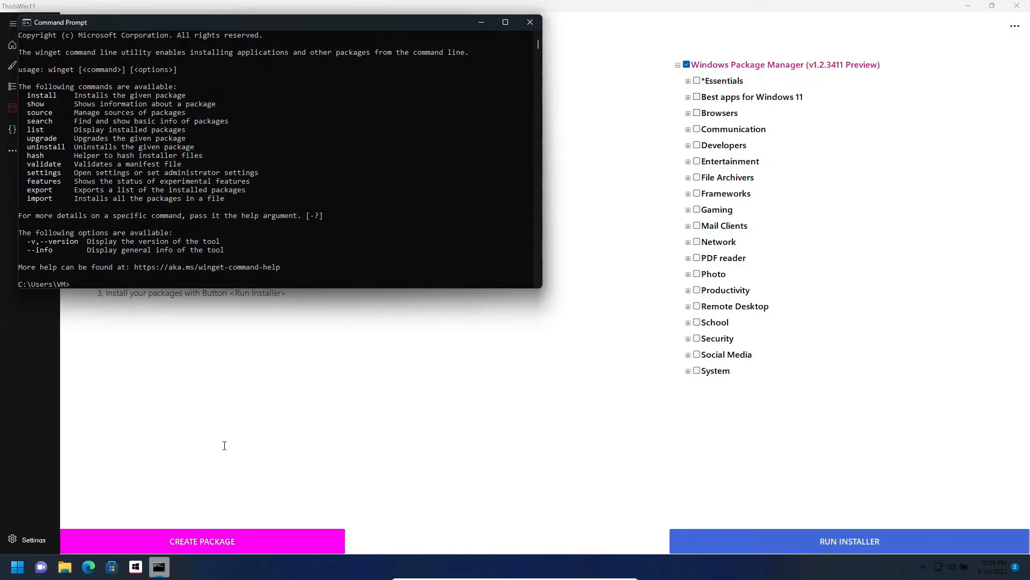
{"action": "left_click", "coordinate": [529, 22]}
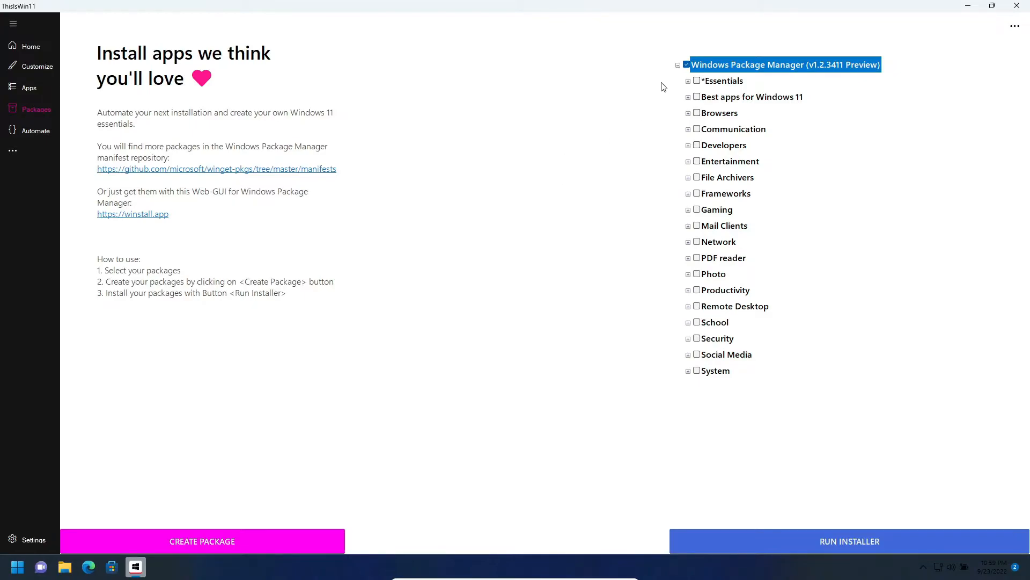
Expand the Essentials, Best apps and Browsers categories and mark Google Chrome for installation.
{"action": "left_click", "coordinate": [688, 82]}
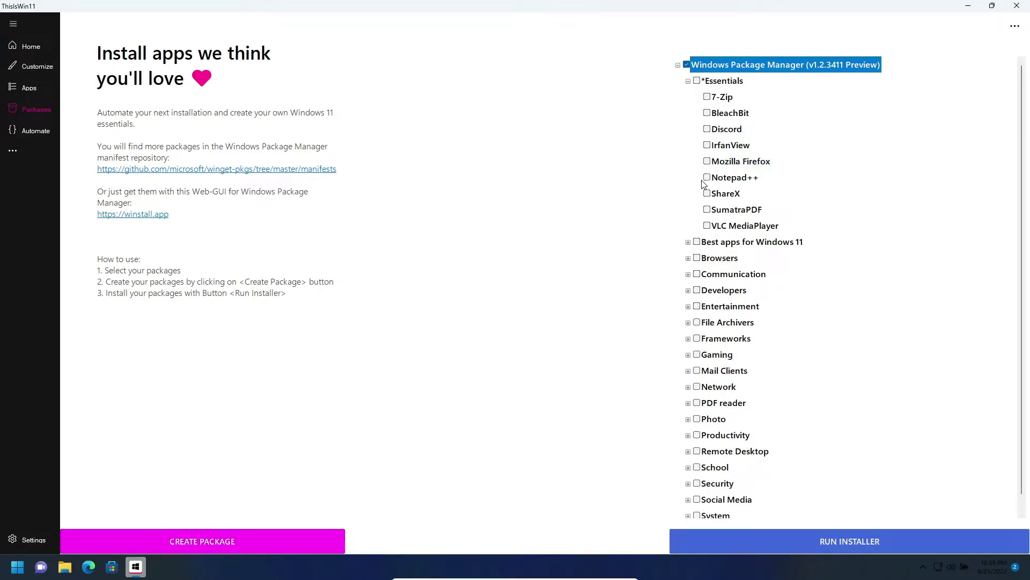
{"action": "left_click", "coordinate": [689, 242]}
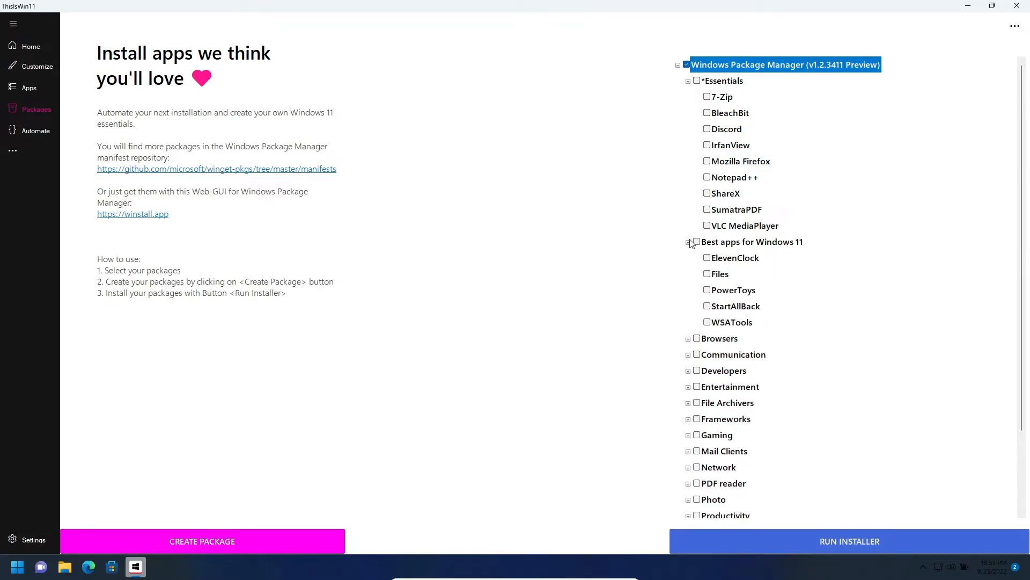
{"action": "scroll", "coordinate": [689, 252], "scroll_direction": "down", "scroll_amount": 2}
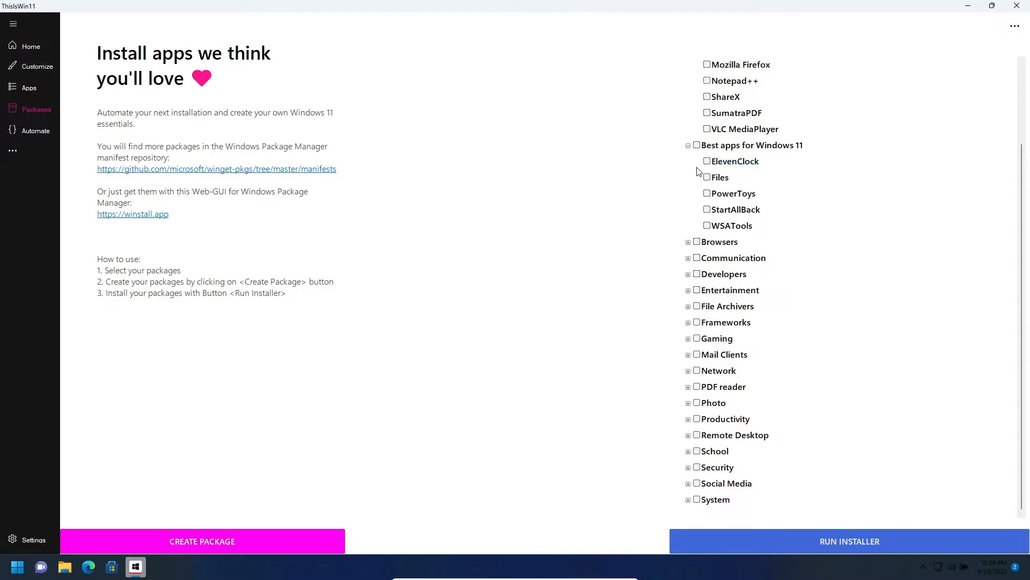
{"action": "left_click", "coordinate": [689, 242]}
{"action": "scroll", "coordinate": [693, 242], "scroll_direction": "down", "scroll_amount": 1}
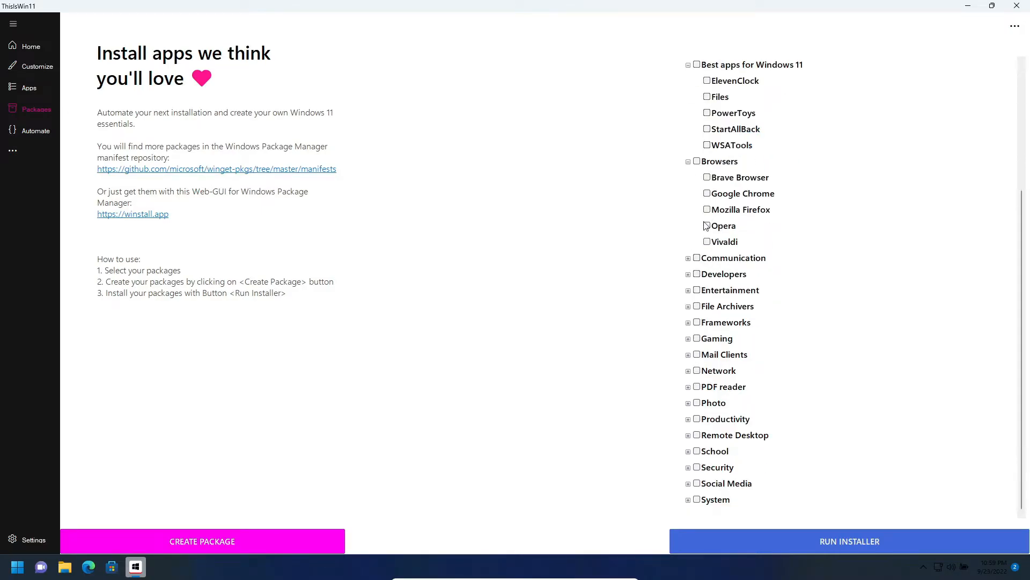
{"action": "left_click", "coordinate": [742, 274]}
{"action": "left_click", "coordinate": [707, 194]}
Expand the remaining package categories and mark WinRar and Rufus for installation.
{"action": "left_click", "coordinate": [688, 258]}
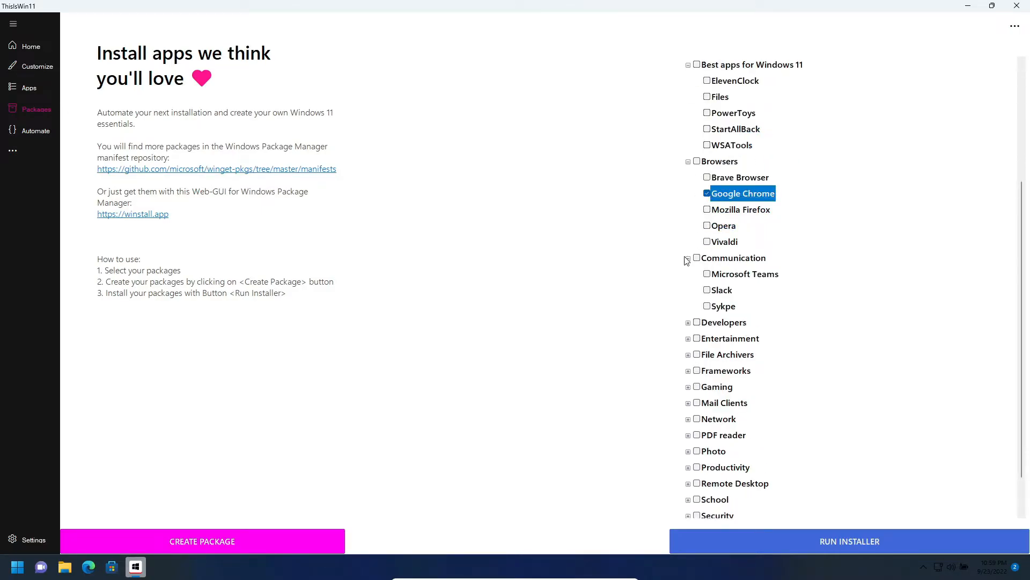
{"action": "scroll", "coordinate": [688, 274], "scroll_direction": "down", "scroll_amount": 1}
{"action": "left_click", "coordinate": [689, 339]}
{"action": "scroll", "coordinate": [686, 337], "scroll_direction": "down", "scroll_amount": 2}
{"action": "scroll", "coordinate": [689, 322], "scroll_direction": "down", "scroll_amount": 1}
{"action": "left_click", "coordinate": [707, 306]}
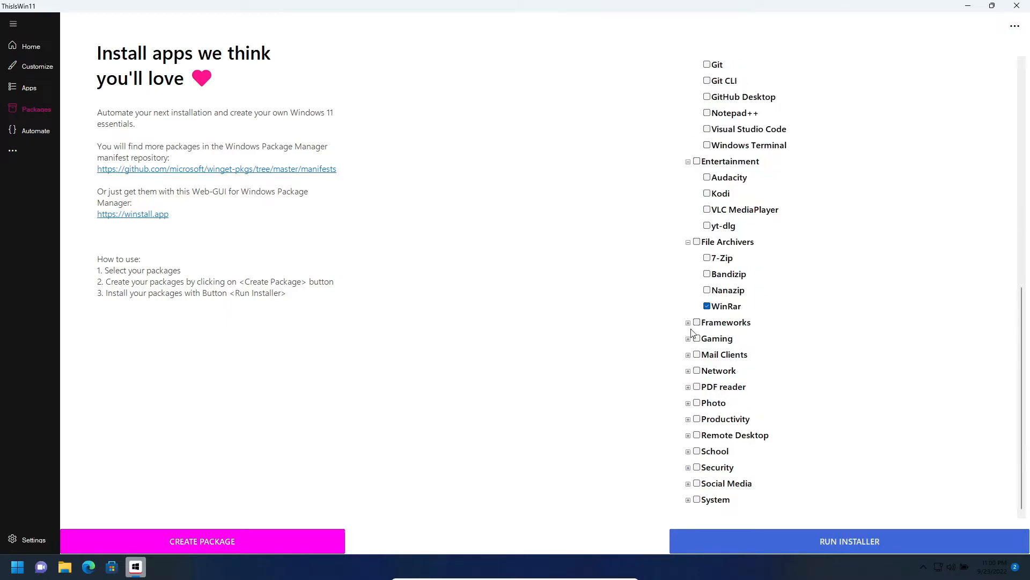
{"action": "left_click", "coordinate": [688, 322]}
{"action": "left_click", "coordinate": [688, 338]}
{"action": "left_click", "coordinate": [688, 370]}
{"action": "scroll", "coordinate": [689, 370], "scroll_direction": "down", "scroll_amount": 2}
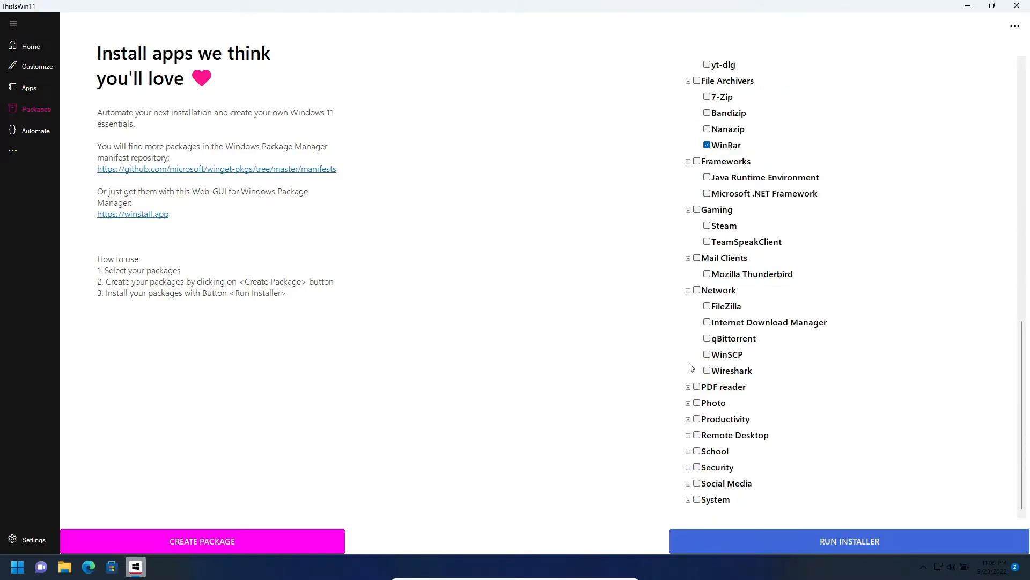
{"action": "left_click", "coordinate": [688, 403]}
{"action": "left_click", "coordinate": [688, 435]}
{"action": "scroll", "coordinate": [689, 435], "scroll_direction": "down", "scroll_amount": 1}
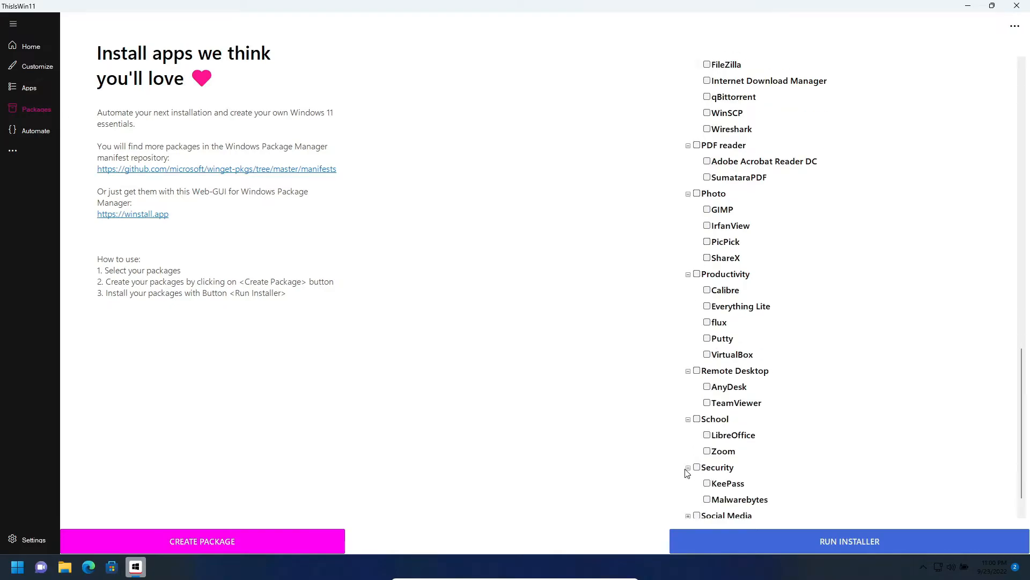
{"action": "left_click", "coordinate": [689, 467]}
{"action": "scroll", "coordinate": [688, 468], "scroll_direction": "down", "scroll_amount": 2}
{"action": "left_click", "coordinate": [707, 483]}
Run the installer for the marked packages and go to the Automate scripts page.
{"action": "left_click", "coordinate": [850, 541]}
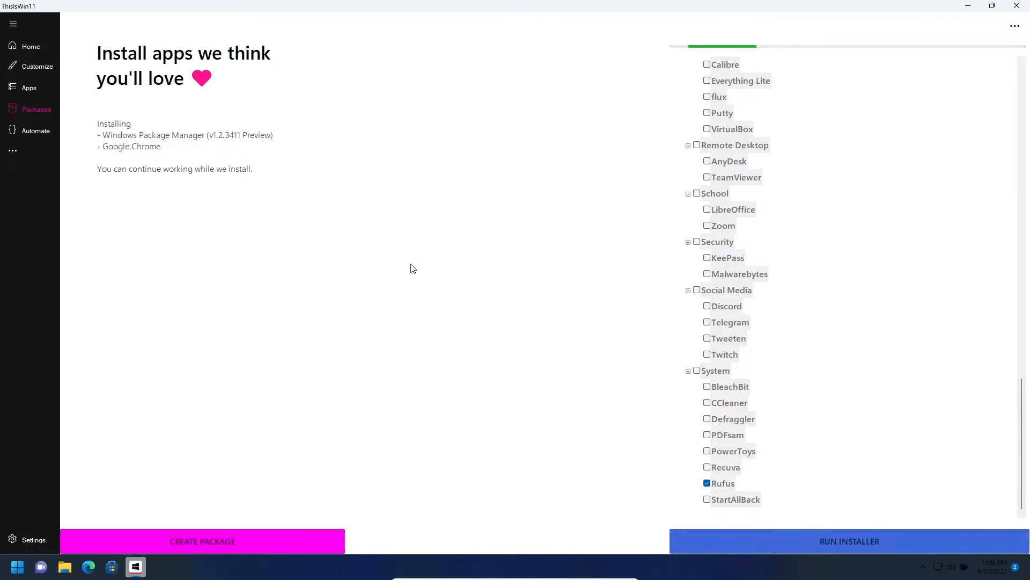
{"action": "left_click", "coordinate": [16, 130]}
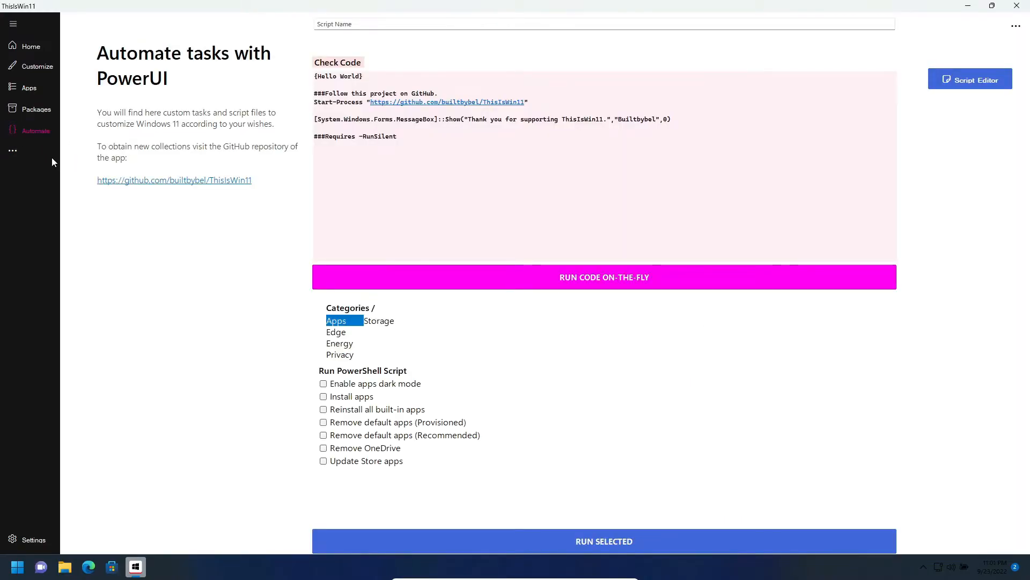
Show the Extensions plugin list and enable the Join Domain plugin.
{"action": "left_click", "coordinate": [14, 151]}
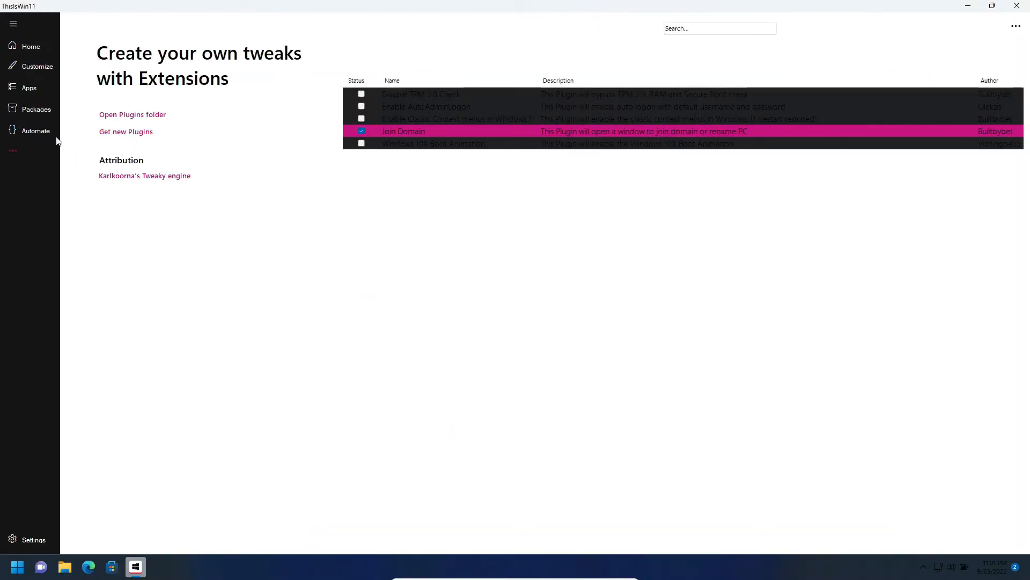
{"action": "left_click", "coordinate": [361, 129]}
Enable Disable TPM 2.0 Check, try AutoAdminLogon and classic context menus, dismissing the password reminder.
{"action": "left_click", "coordinate": [361, 94]}
{"action": "left_click", "coordinate": [420, 106]}
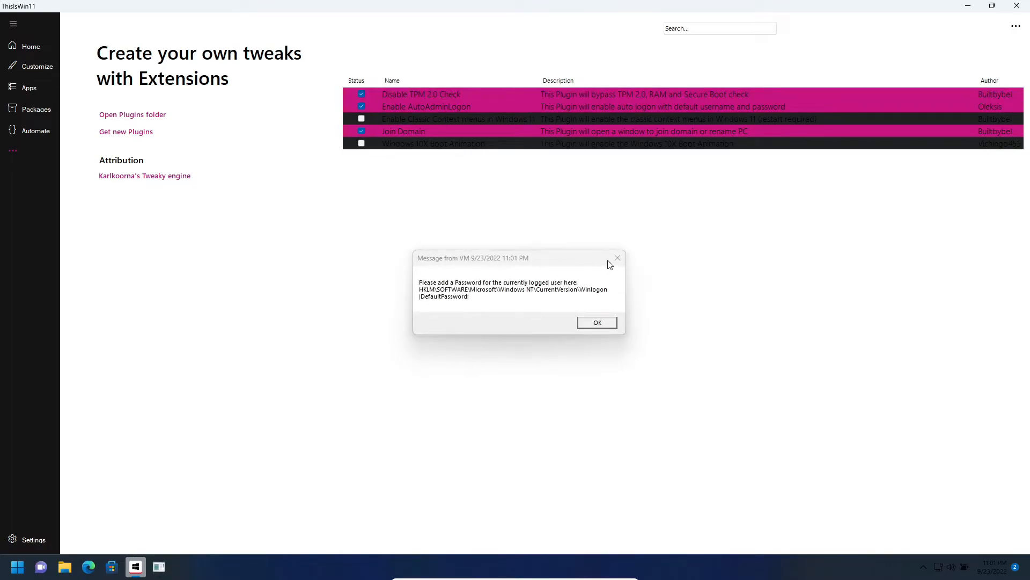
{"action": "left_click", "coordinate": [617, 257]}
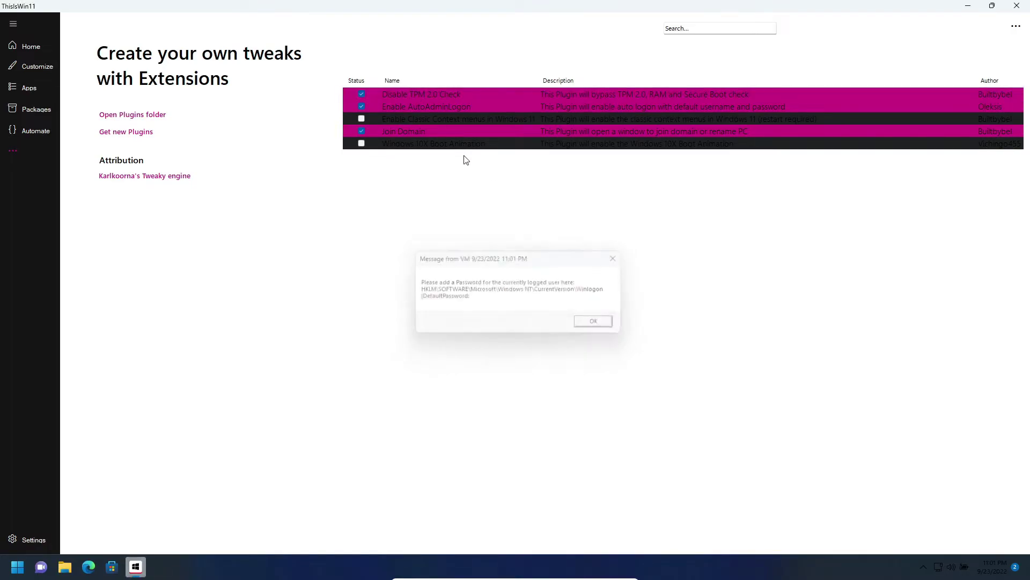
{"action": "left_click", "coordinate": [450, 117]}
{"action": "left_click", "coordinate": [430, 116]}
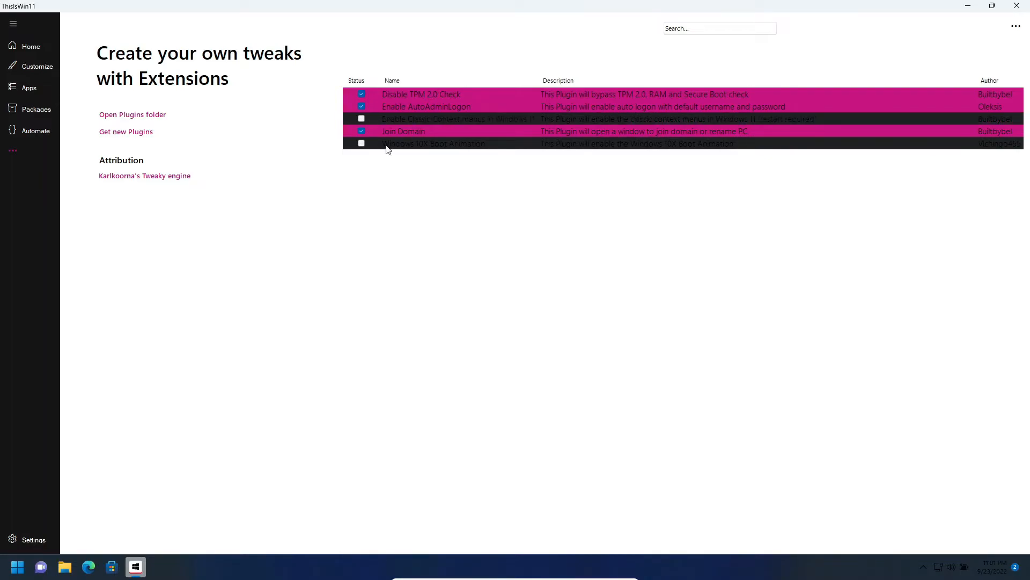
Enable Windows 10X Boot Animation, leave AutoAdminLogon off, and return to the Automate scripts.
{"action": "left_click", "coordinate": [386, 144]}
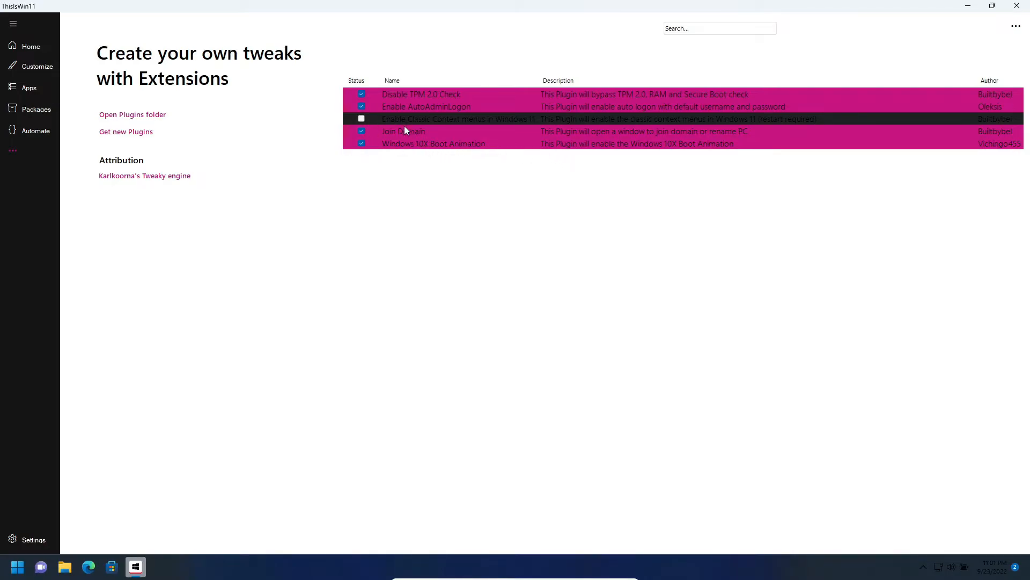
{"action": "left_click", "coordinate": [393, 106]}
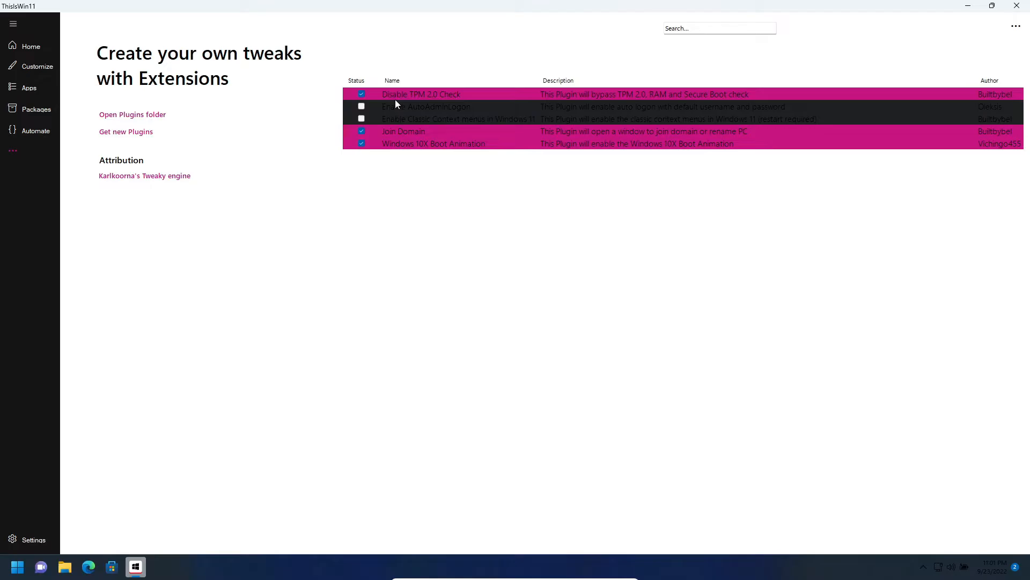
{"action": "left_click", "coordinate": [25, 130]}
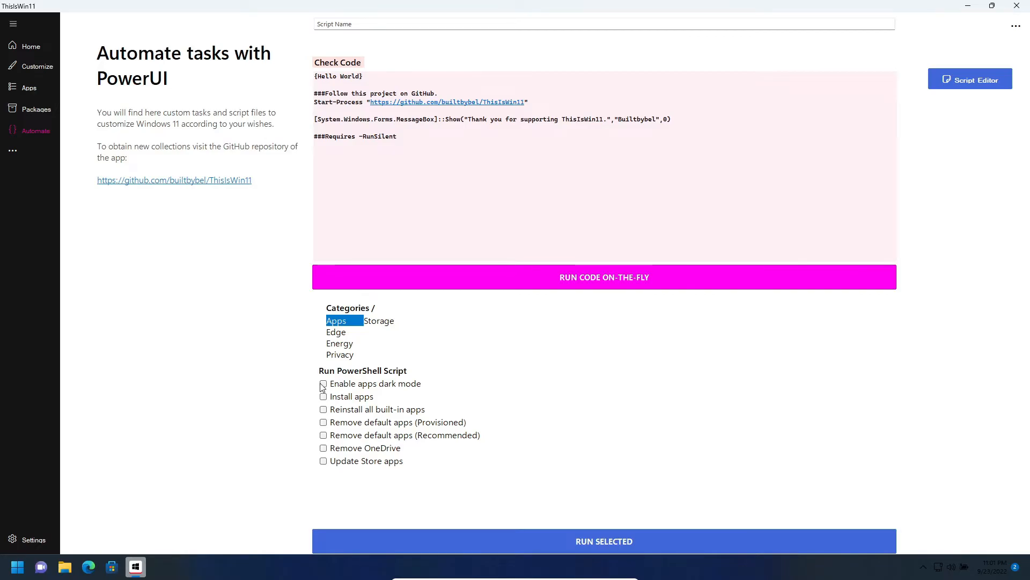
Run the Enable apps dark mode script and acknowledge the dark mode message.
{"action": "left_click", "coordinate": [355, 383]}
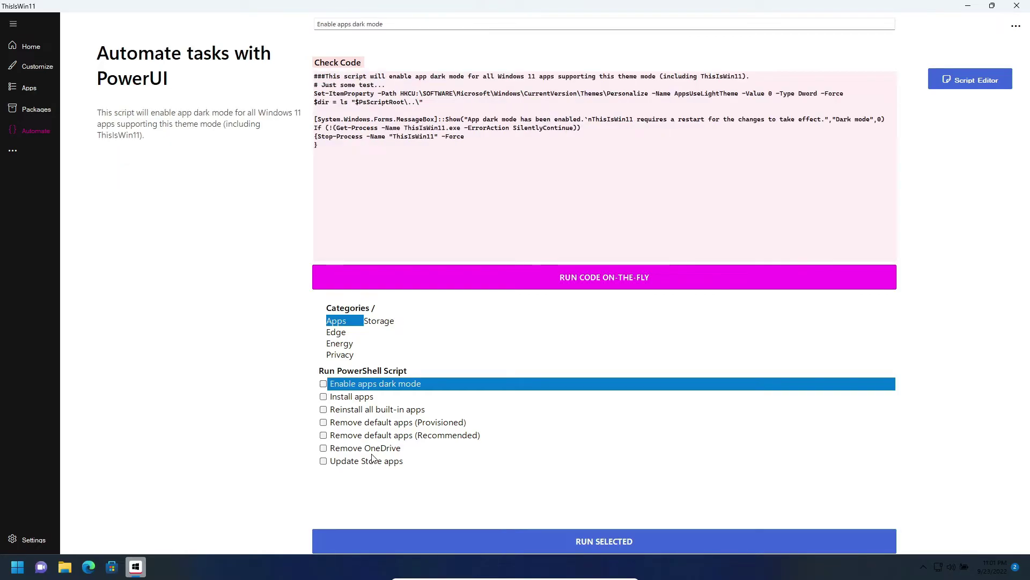
{"action": "left_click", "coordinate": [323, 384]}
{"action": "left_click", "coordinate": [324, 448]}
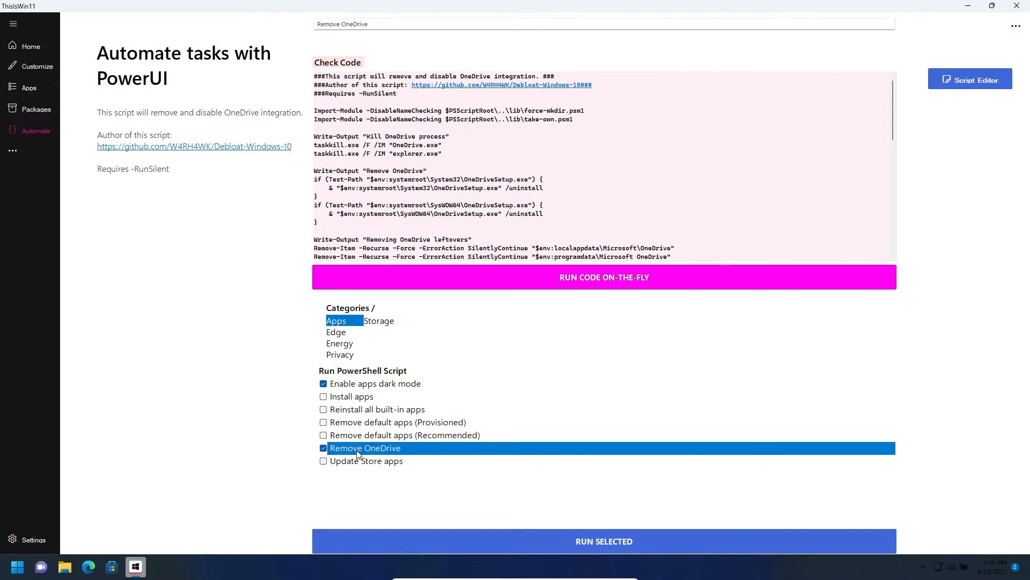
{"action": "left_click", "coordinate": [506, 543]}
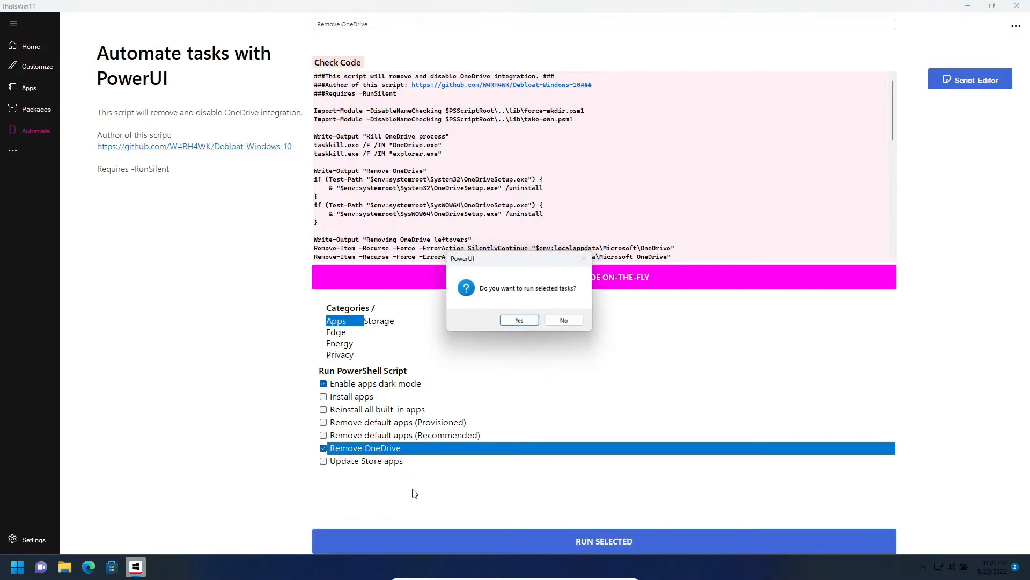
{"action": "left_click", "coordinate": [520, 321]}
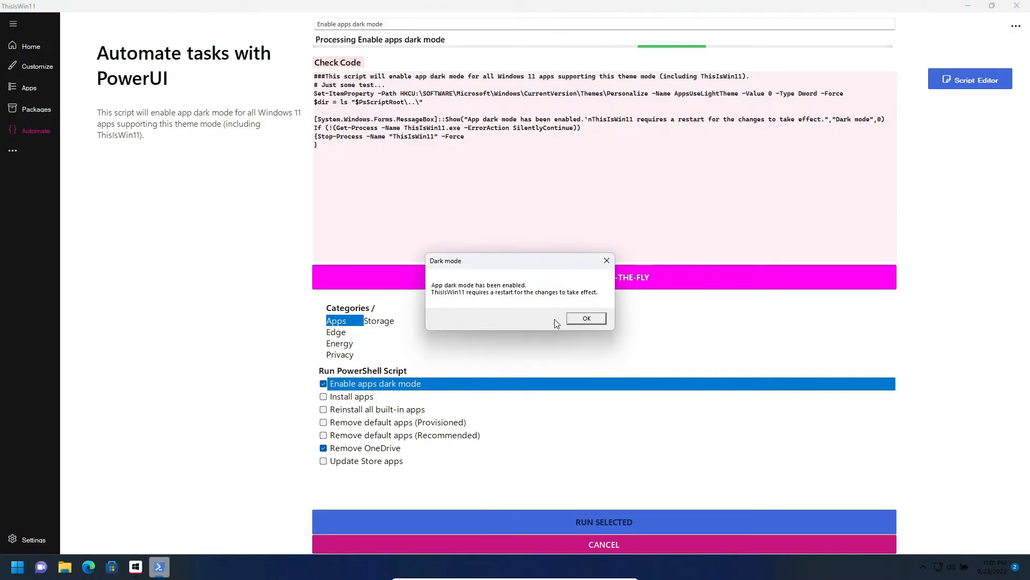
{"action": "left_click", "coordinate": [578, 319]}
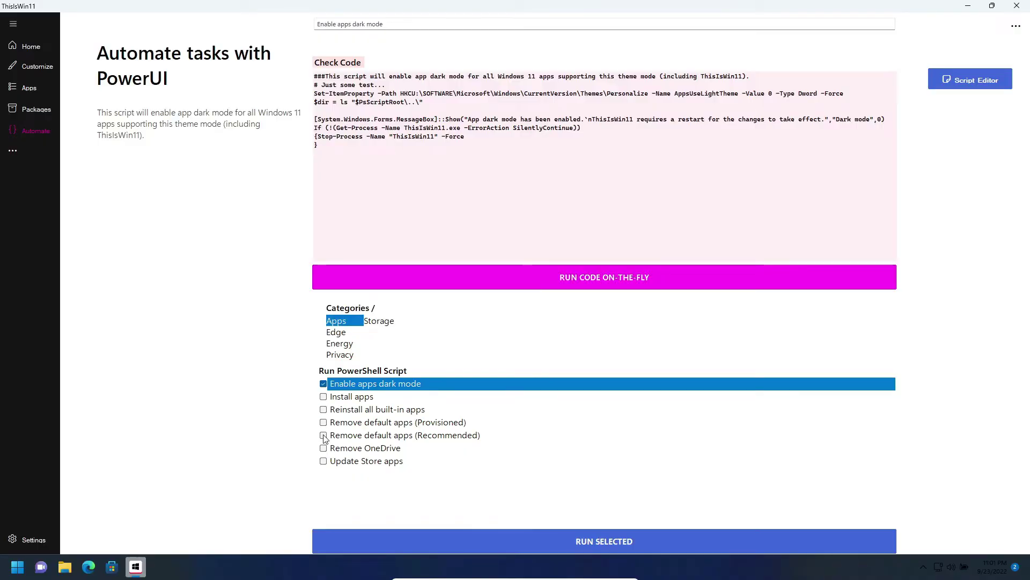
Run the Remove OneDrive script and acknowledge its completion message.
{"action": "left_click", "coordinate": [324, 448]}
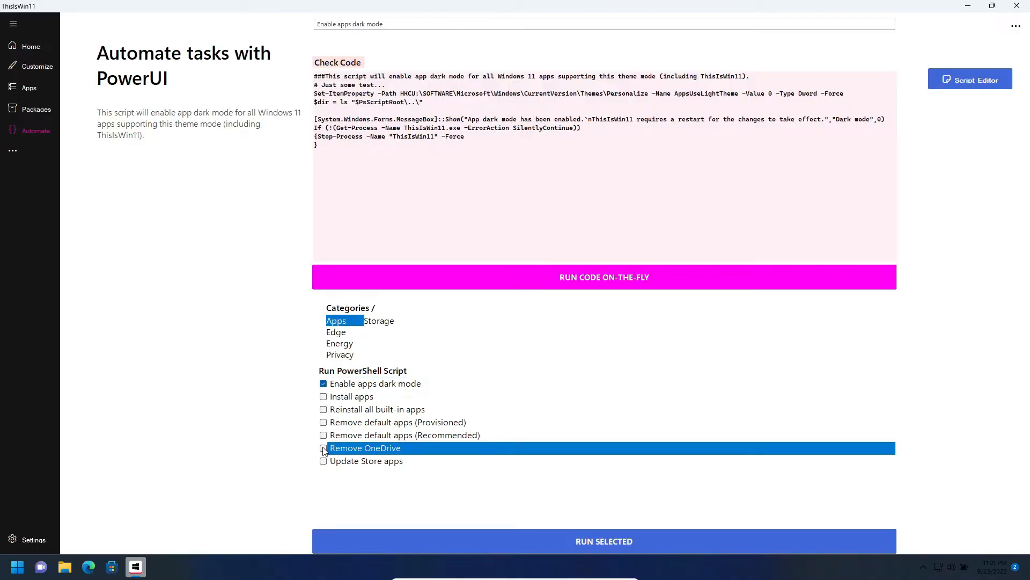
{"action": "left_click", "coordinate": [324, 448]}
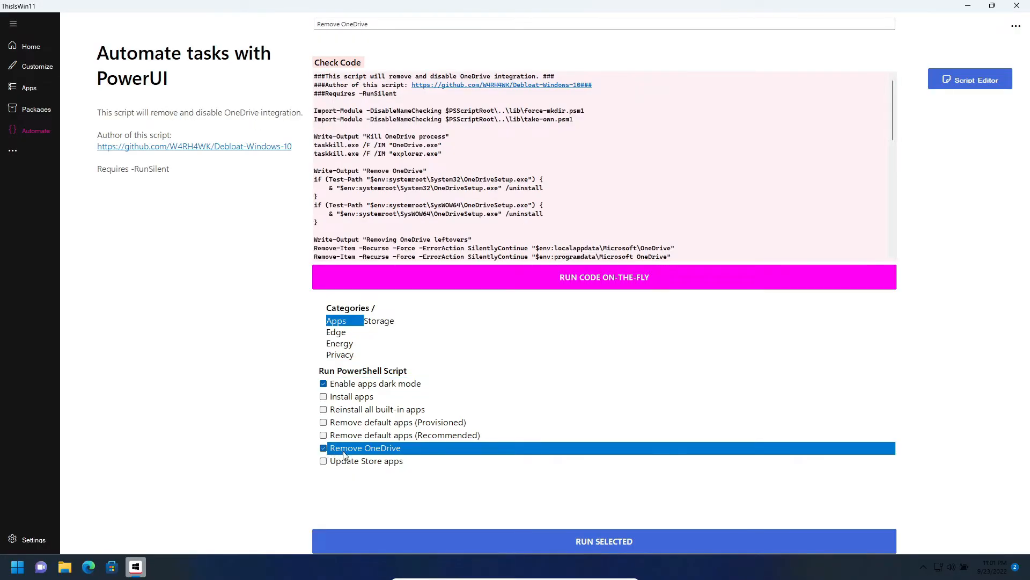
{"action": "left_click", "coordinate": [506, 540]}
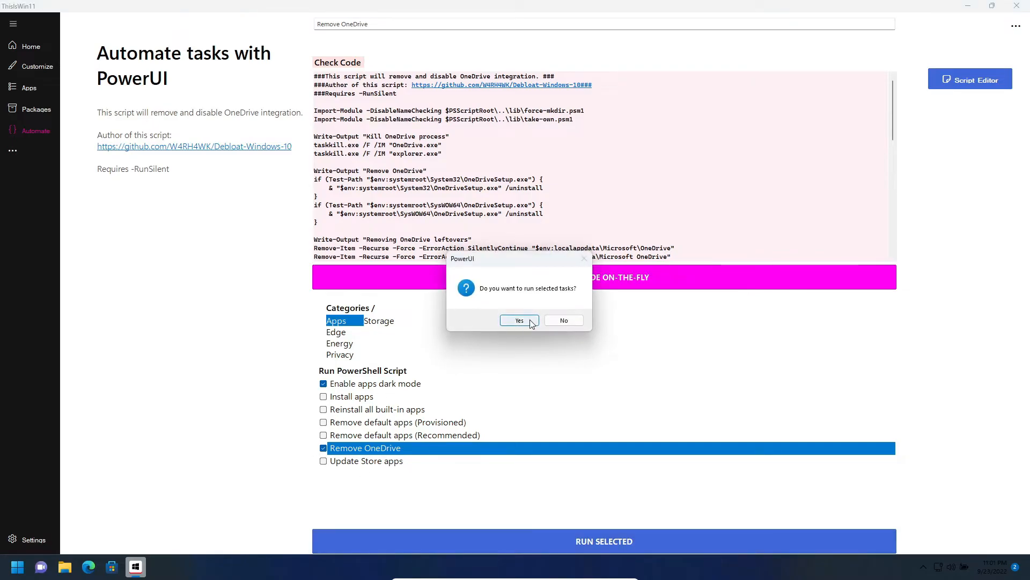
{"action": "left_click", "coordinate": [520, 321]}
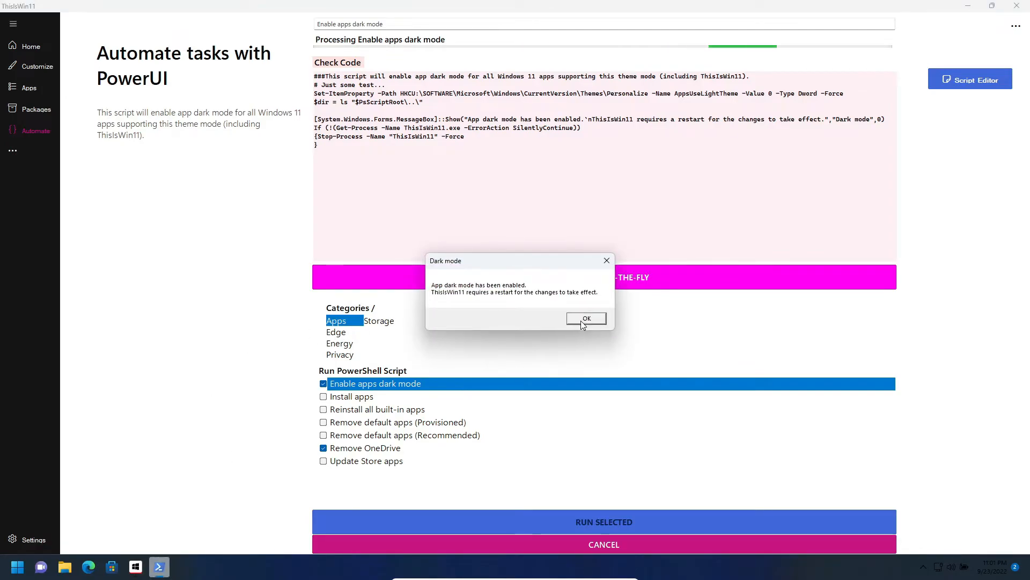
{"action": "left_click", "coordinate": [585, 318]}
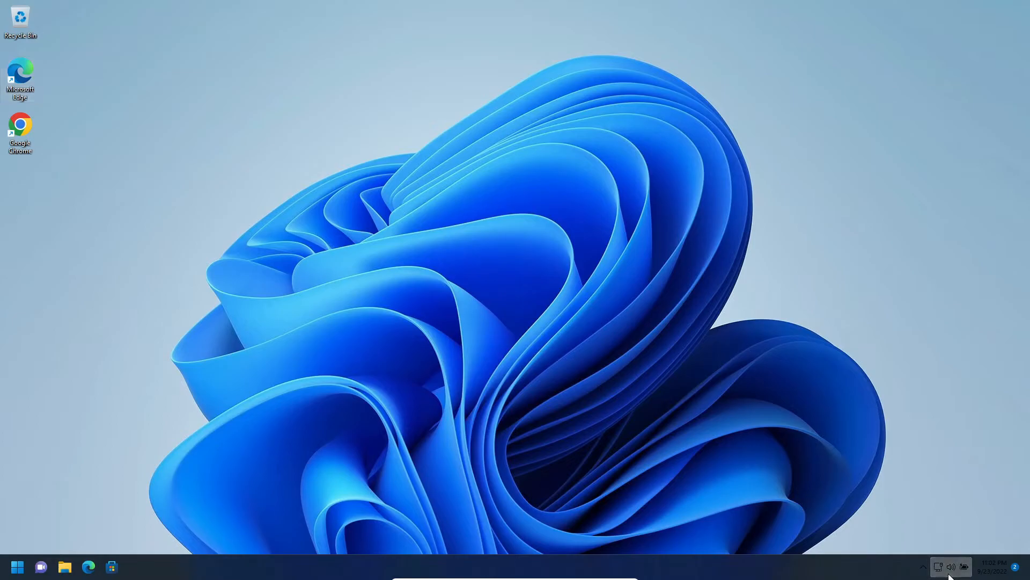
Check the hidden tray icons, then launch File Explorer from the taskbar.
{"action": "left_click", "coordinate": [927, 570]}
{"action": "left_click", "coordinate": [925, 568]}
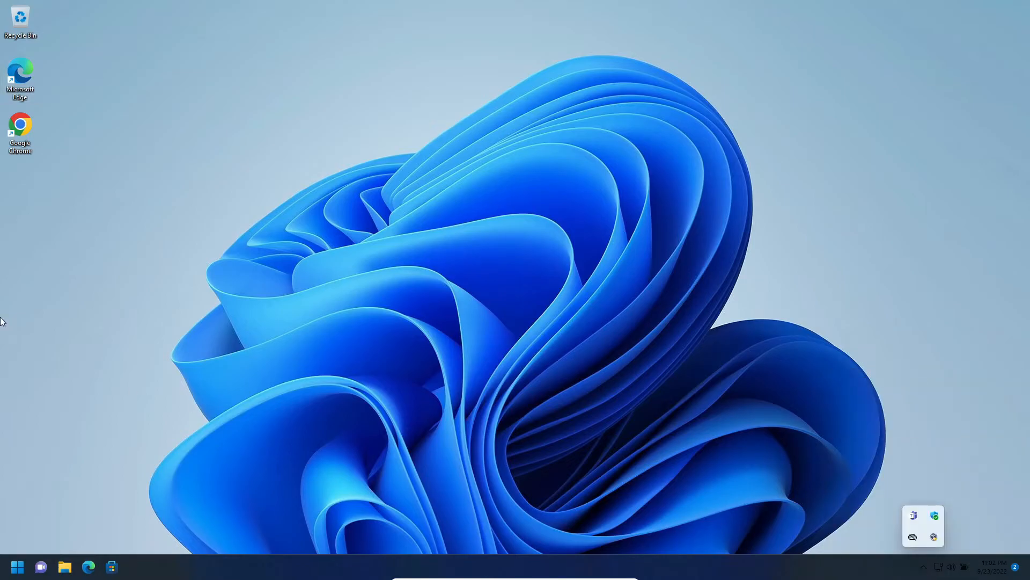
{"action": "left_click", "coordinate": [7, 189]}
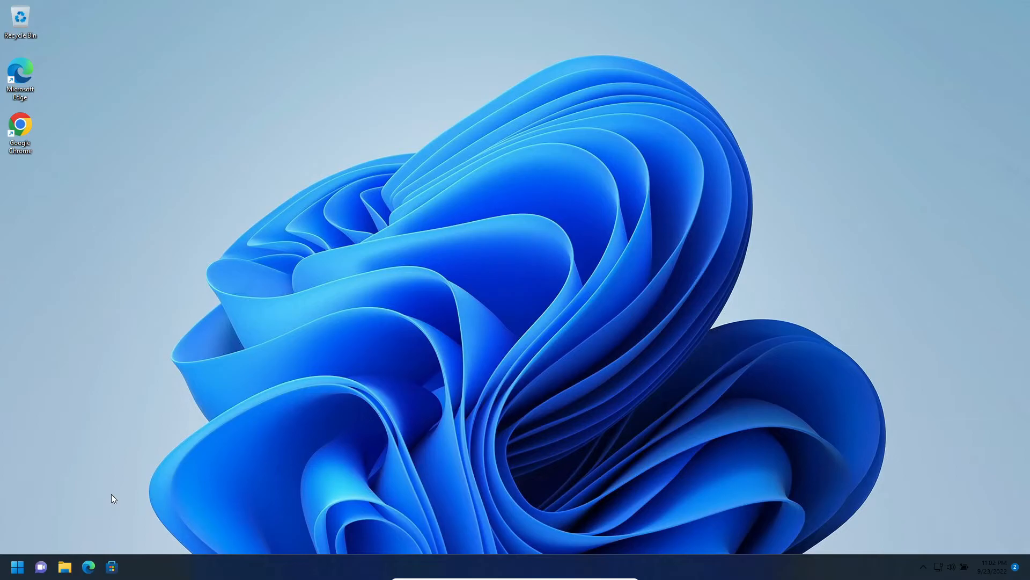
{"action": "left_click", "coordinate": [62, 570]}
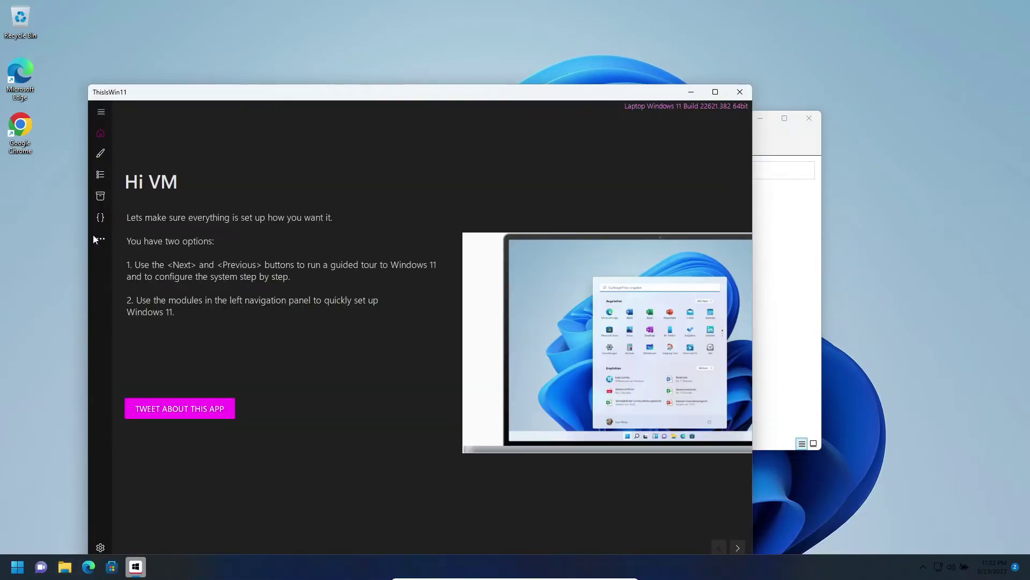
On the Automate page, preview the Edge scripts Bypass Edge default-handler and Run MSEdgeRedirect.
{"action": "left_click", "coordinate": [101, 234]}
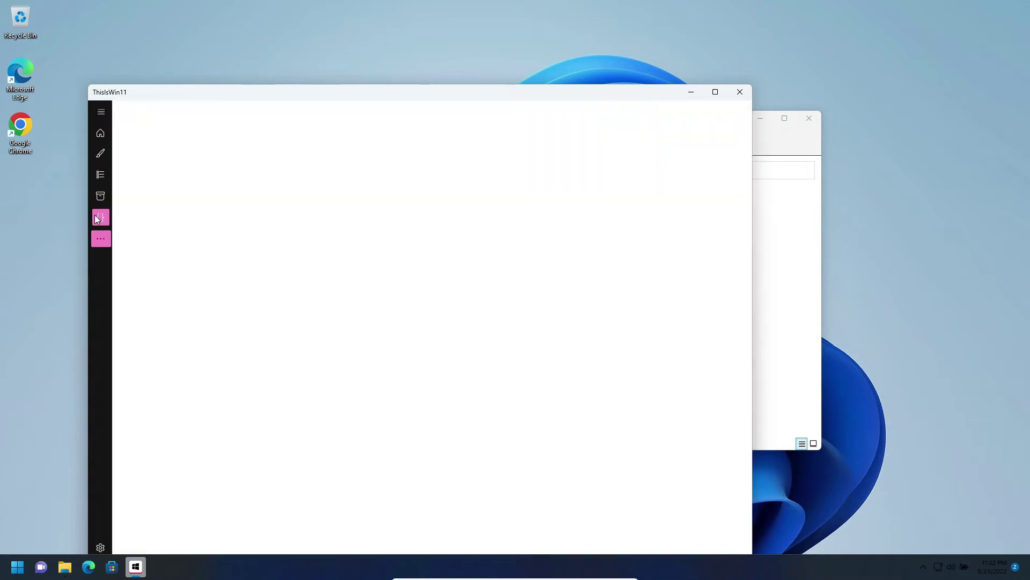
{"action": "left_click", "coordinate": [368, 343]}
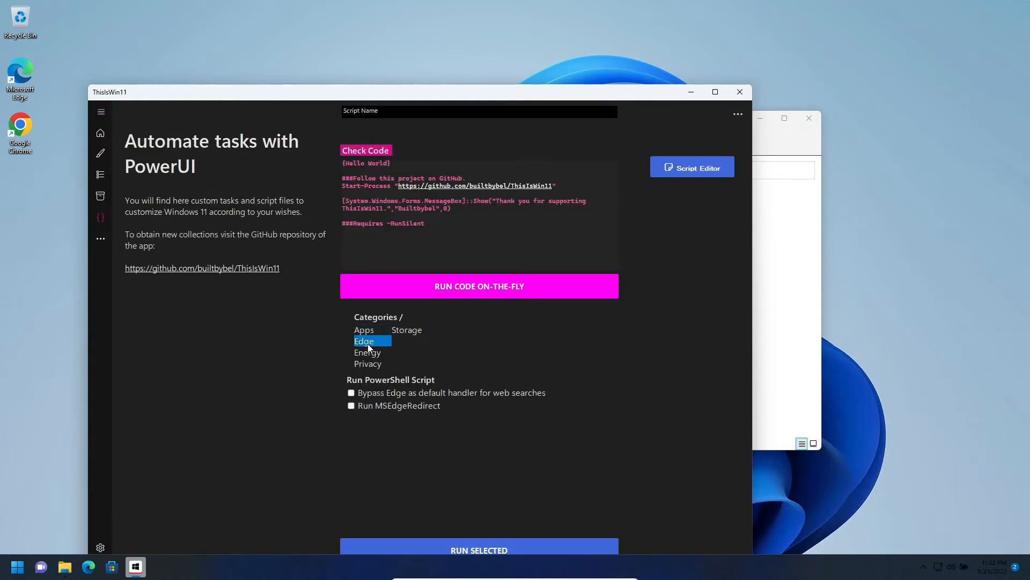
{"action": "left_click", "coordinate": [362, 394]}
{"action": "left_click", "coordinate": [386, 407]}
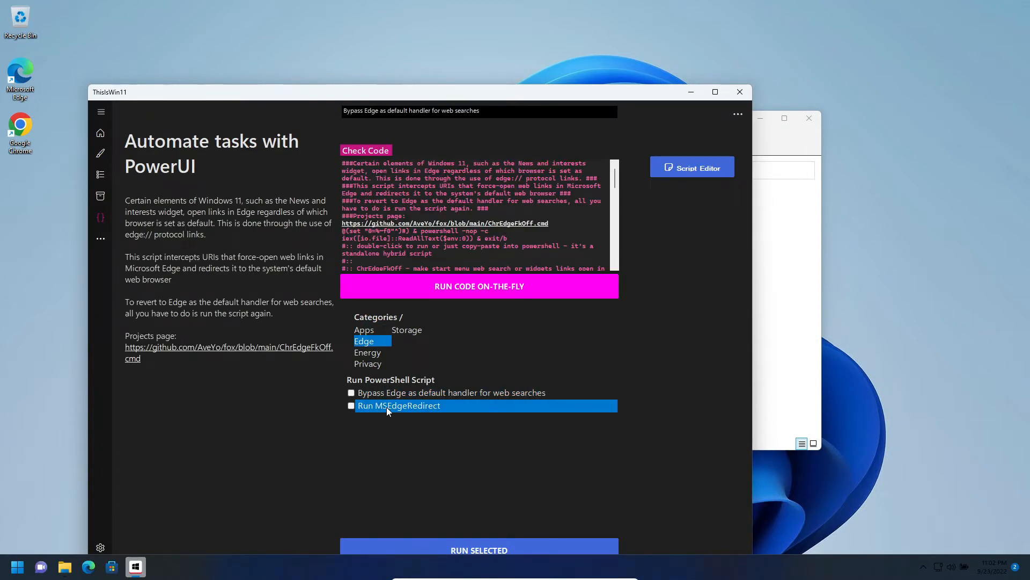
Preview the Energy Ultimate Performance mode script, noting its power-plan warning, then show Privacy scripts.
{"action": "left_click", "coordinate": [367, 354]}
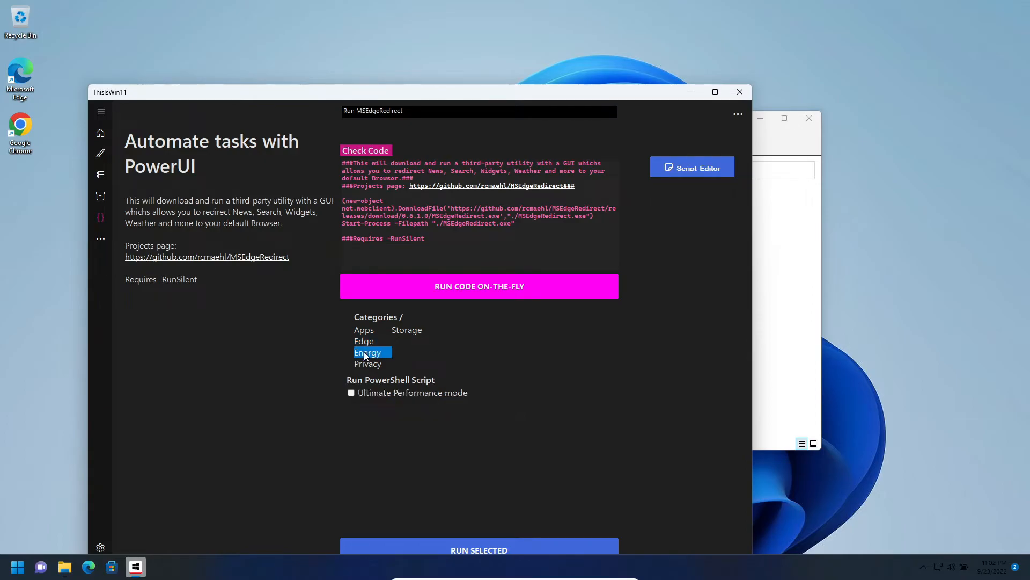
{"action": "left_click", "coordinate": [395, 393]}
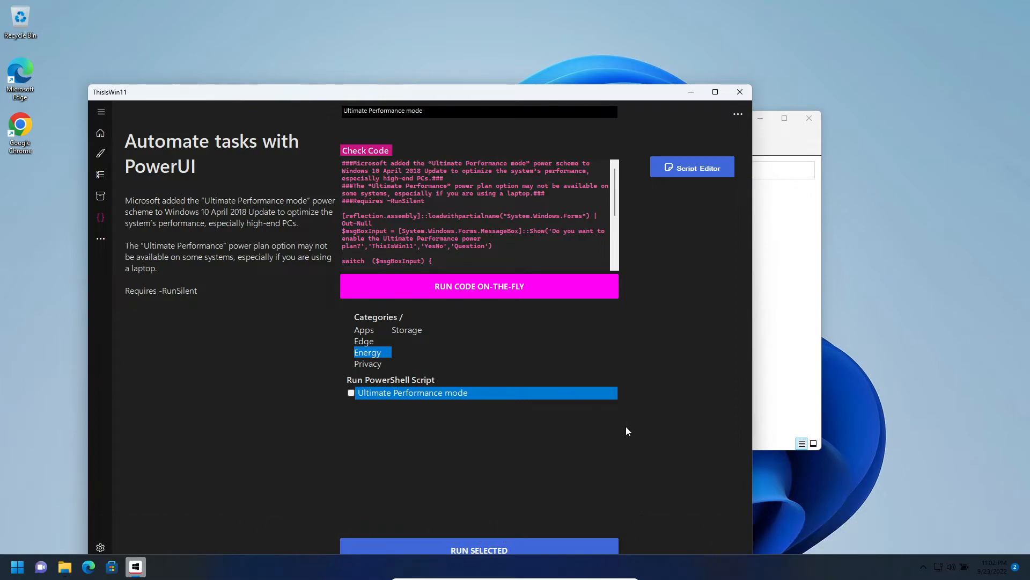
{"action": "mouse_move", "coordinate": [449, 186]}
{"action": "left_mouse_down"}
{"action": "mouse_move", "coordinate": [393, 194]}
{"action": "mouse_move", "coordinate": [445, 193]}
{"action": "left_mouse_up"}
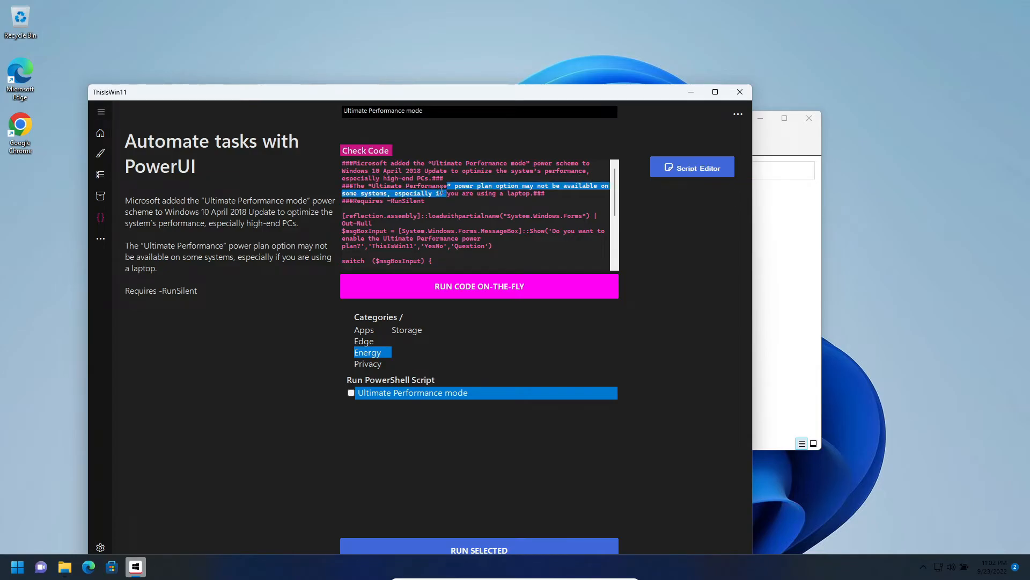
{"action": "left_click", "coordinate": [366, 365]}
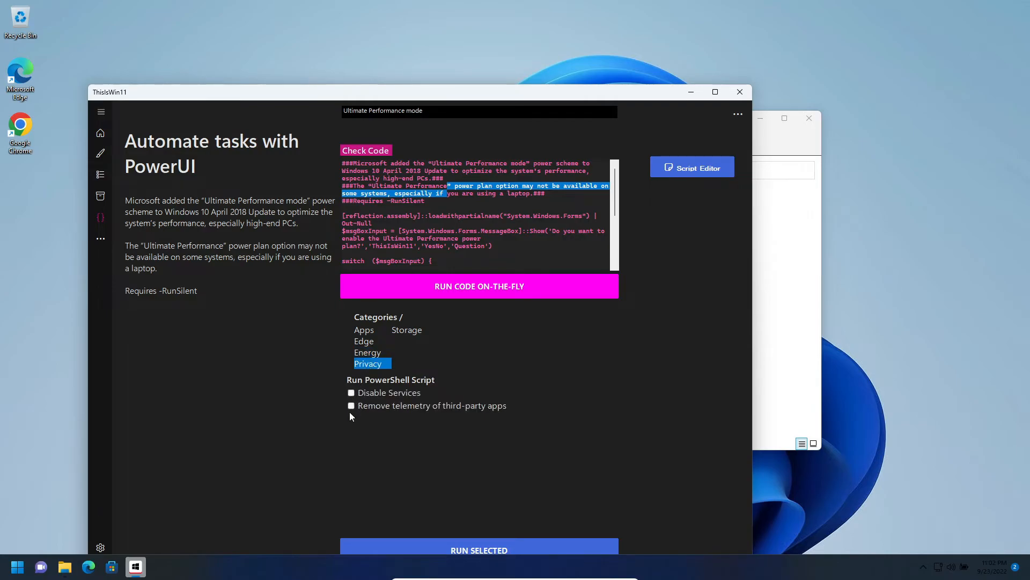
Preview the Privacy scripts Disable Services and Remove telemetry of third-party apps.
{"action": "left_click", "coordinate": [354, 393]}
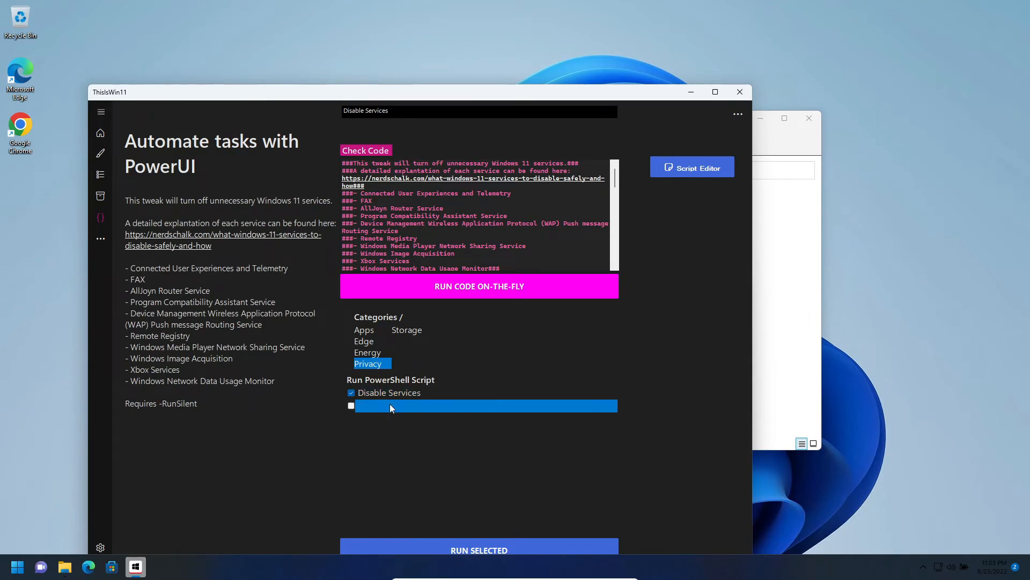
{"action": "left_click", "coordinate": [389, 404]}
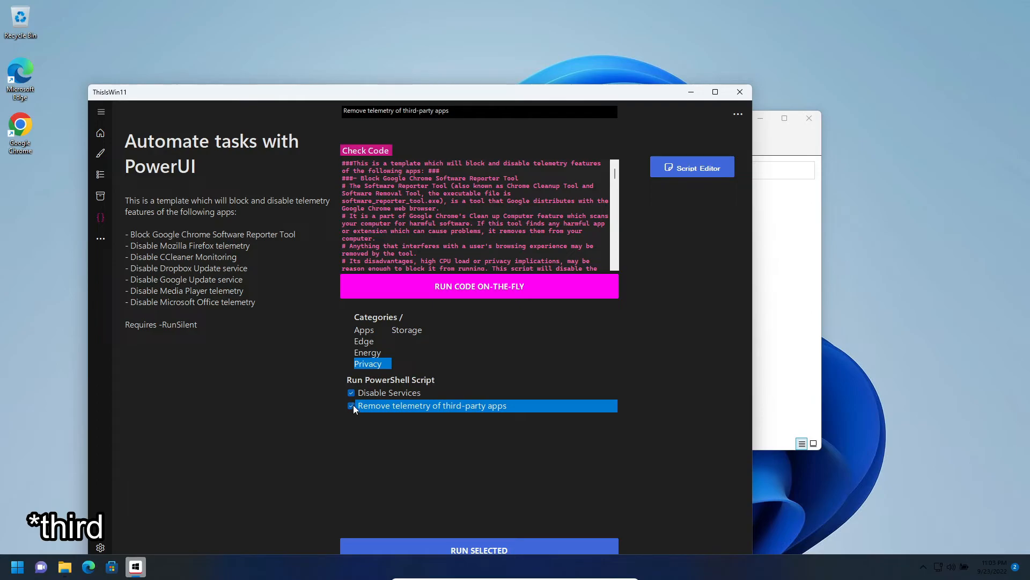
{"action": "left_click", "coordinate": [407, 330]}
{"action": "left_click", "coordinate": [368, 365]}
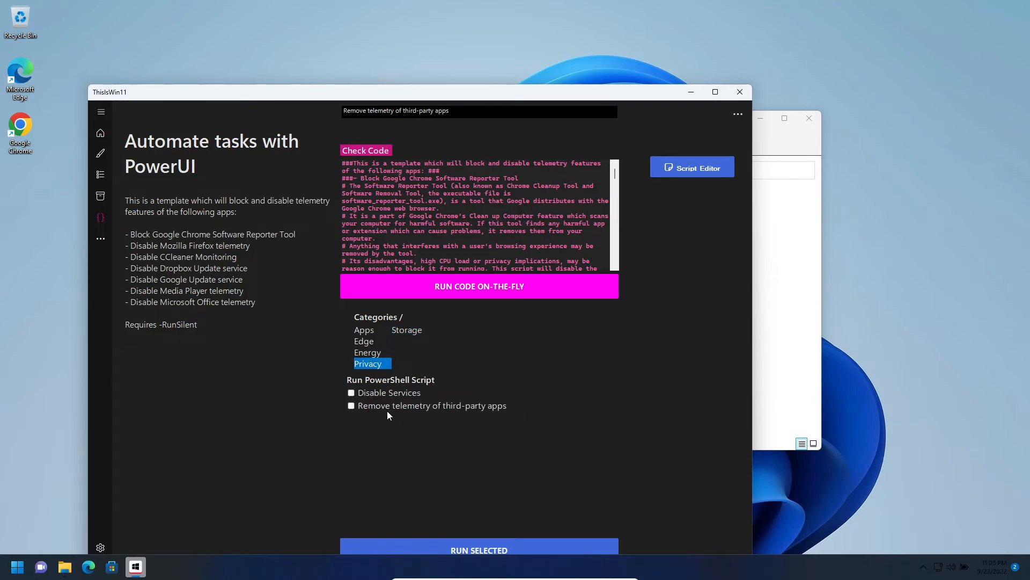
{"action": "left_click", "coordinate": [390, 393]}
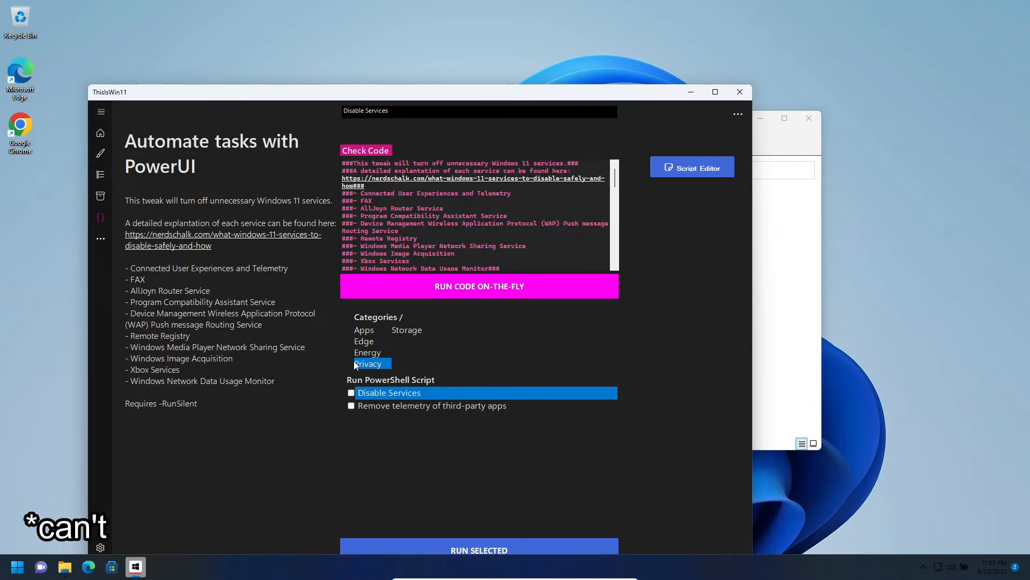
Run Disable Services and Remove telemetry of third-party apps and dismiss the success message.
{"action": "left_click", "coordinate": [351, 394]}
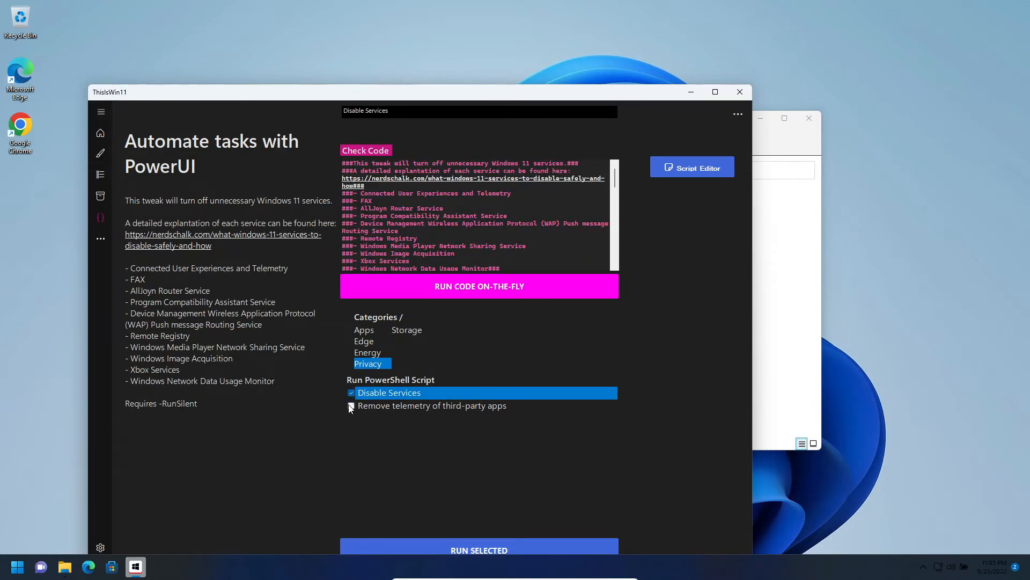
{"action": "left_click", "coordinate": [432, 406]}
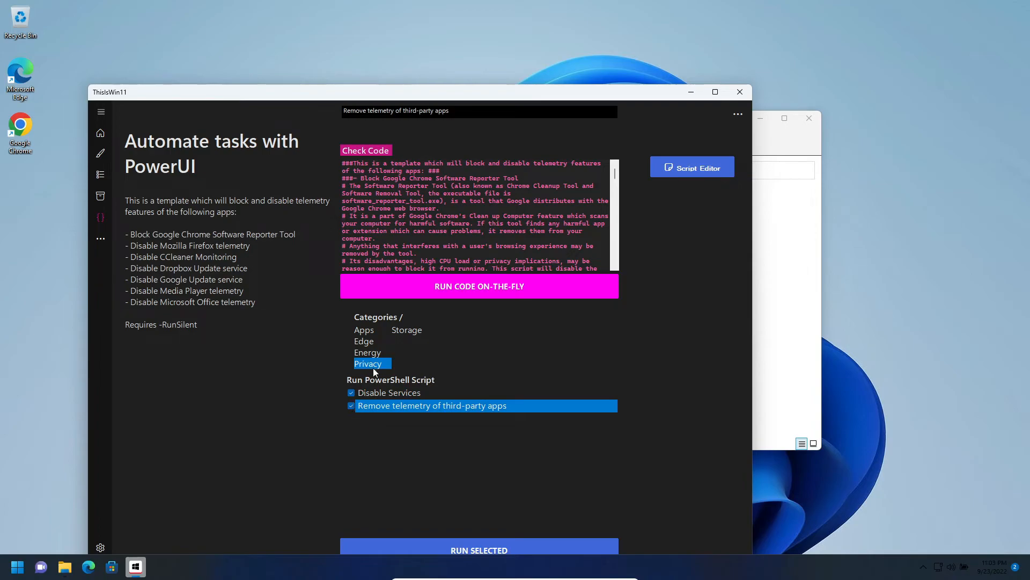
{"action": "left_click", "coordinate": [444, 541]}
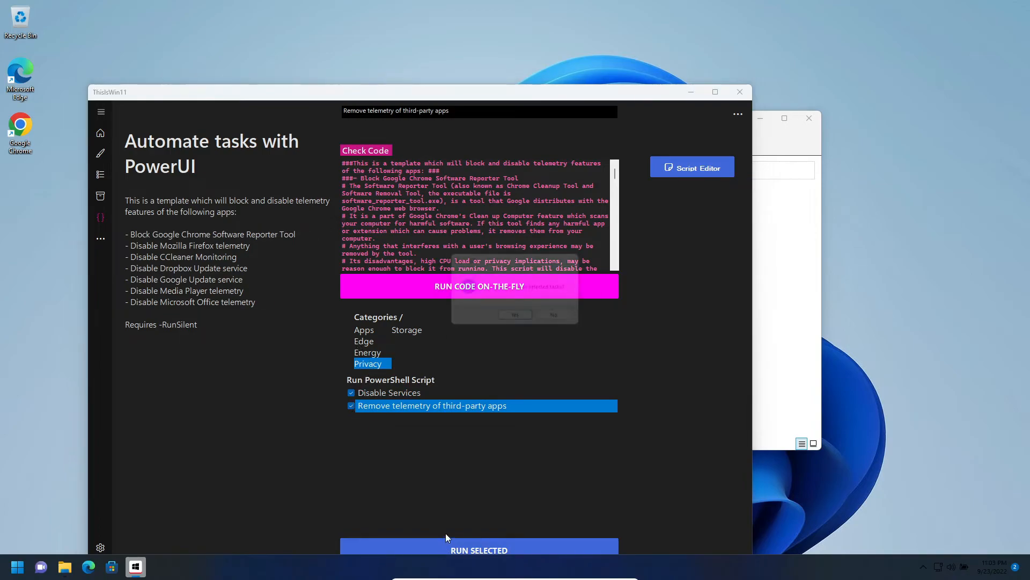
{"action": "left_click", "coordinate": [518, 319]}
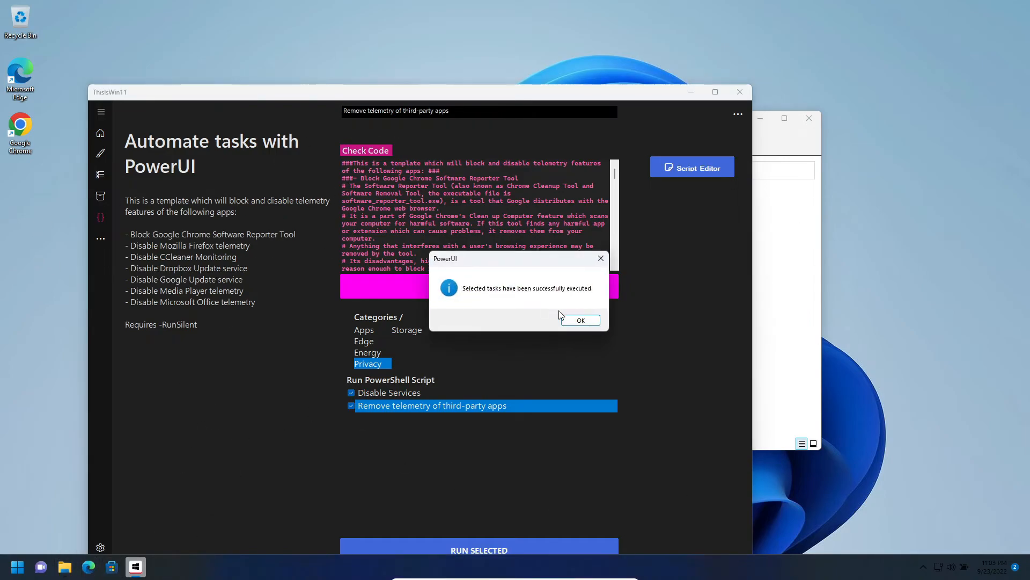
{"action": "left_click", "coordinate": [577, 320]}
Close ThisIsWin11 and the Downloads folder, then restart Windows from the Start menu power options.
{"action": "left_click", "coordinate": [100, 196]}
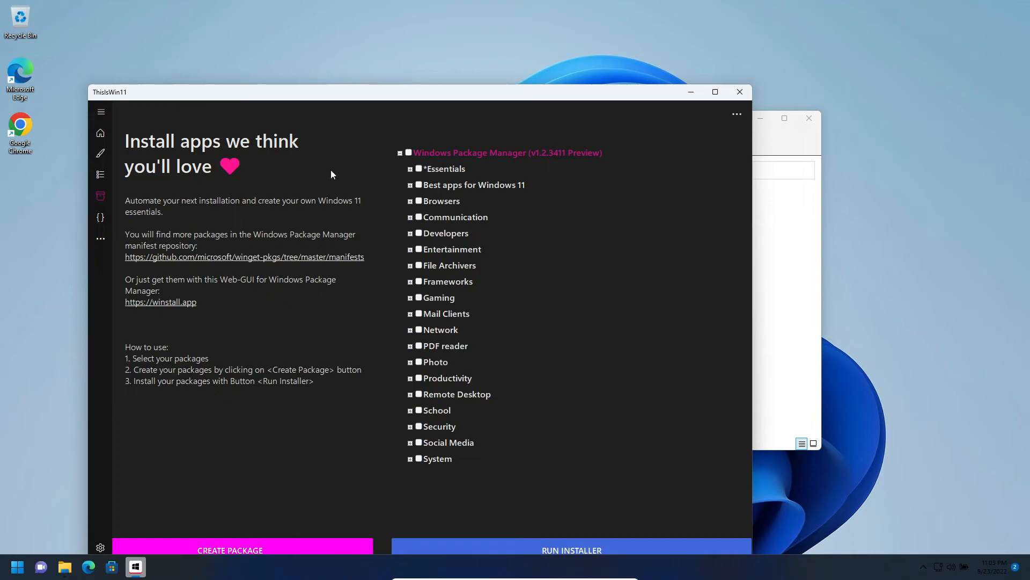
{"action": "left_click", "coordinate": [739, 91]}
{"action": "left_click", "coordinate": [809, 119]}
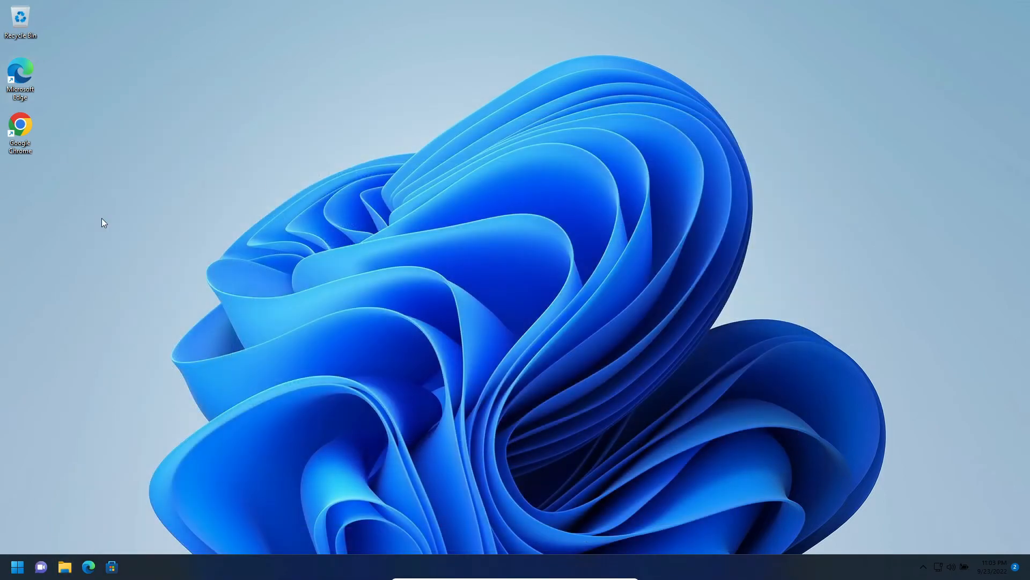
{"action": "left_click", "coordinate": [17, 567]}
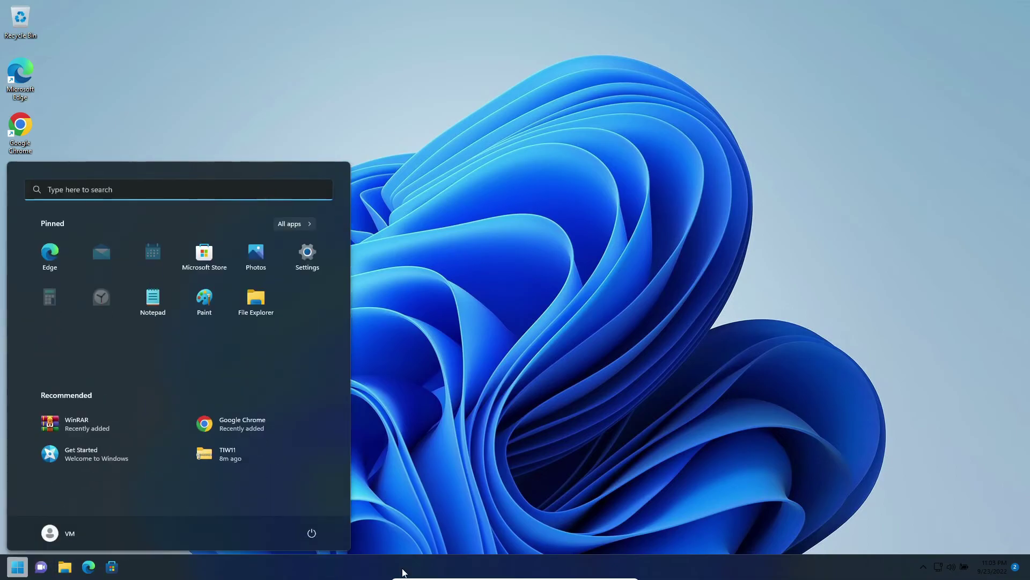
{"action": "left_click", "coordinate": [312, 531]}
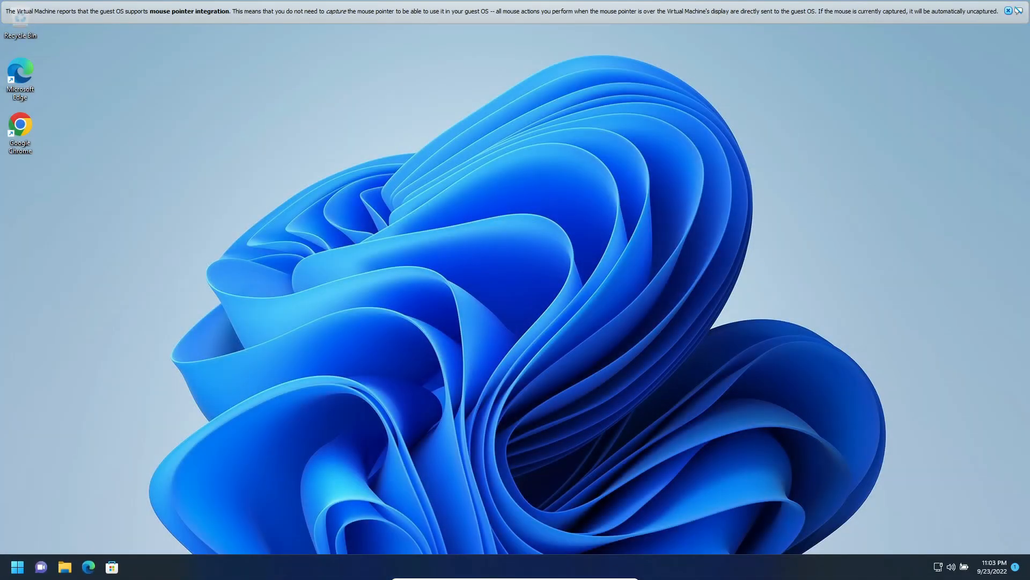
Bring up File Explorer and the Start menu to confirm the dark theme after the restart.
{"action": "left_click", "coordinate": [66, 567]}
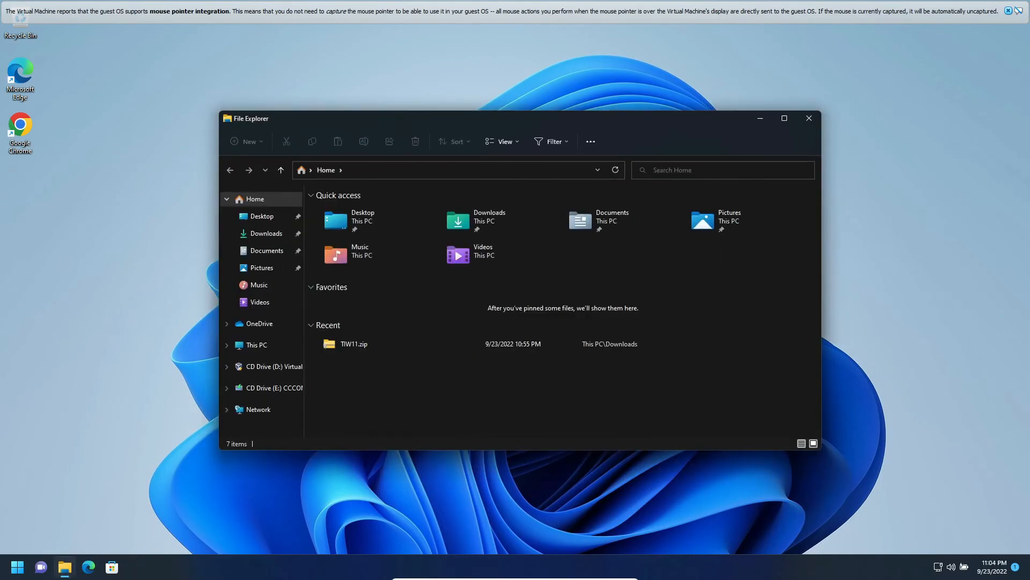
{"action": "left_click", "coordinate": [17, 567]}
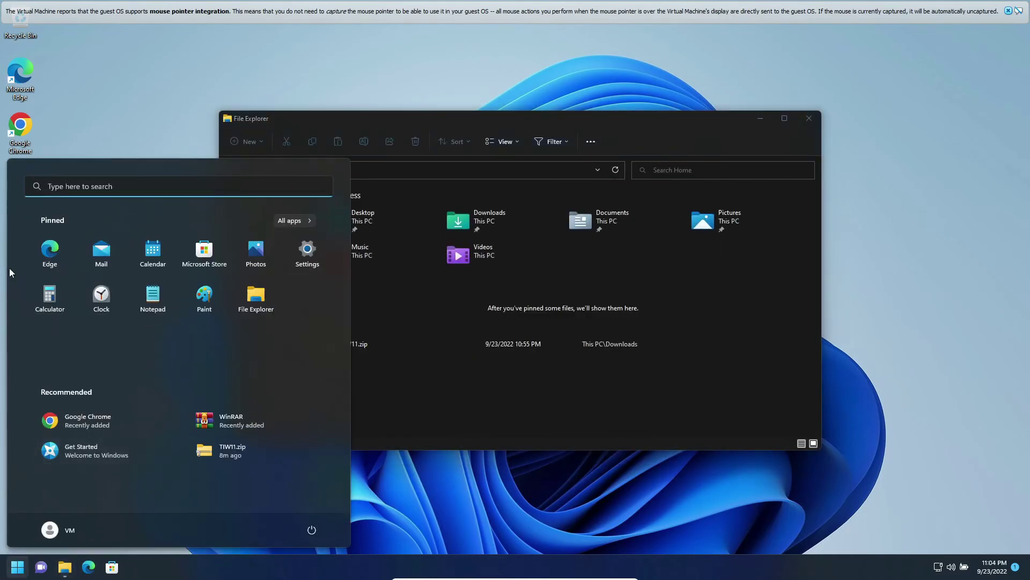
{"action": "left_click", "coordinate": [680, 413]}
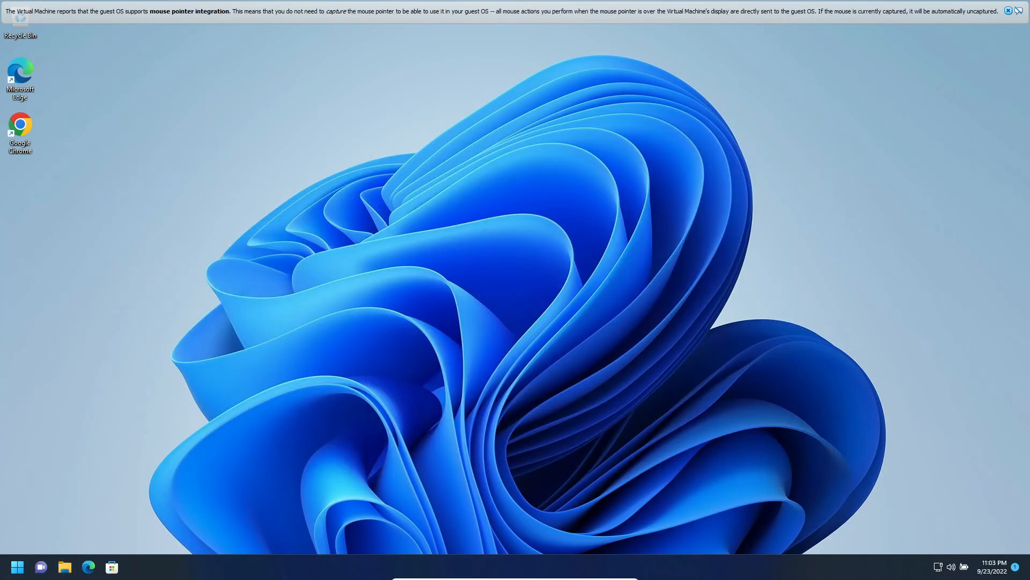
{"action": "left_click", "coordinate": [64, 566]}
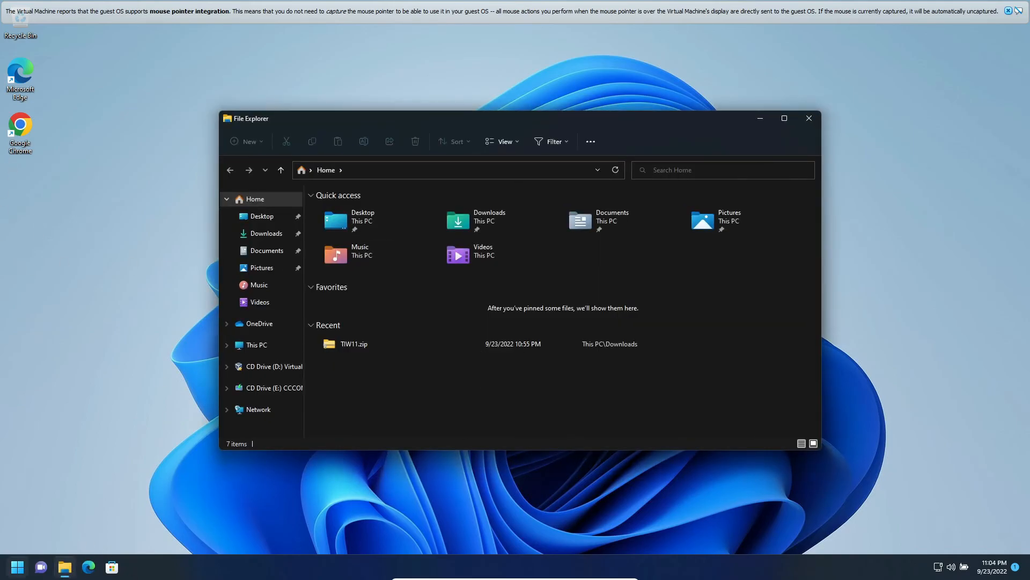
{"action": "left_click", "coordinate": [17, 566]}
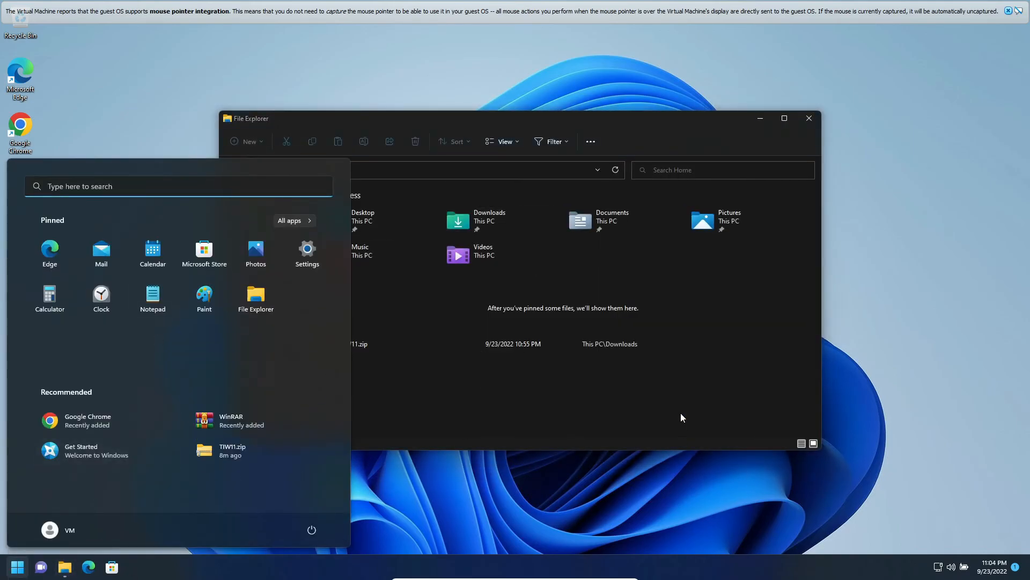
{"action": "left_click", "coordinate": [681, 419]}
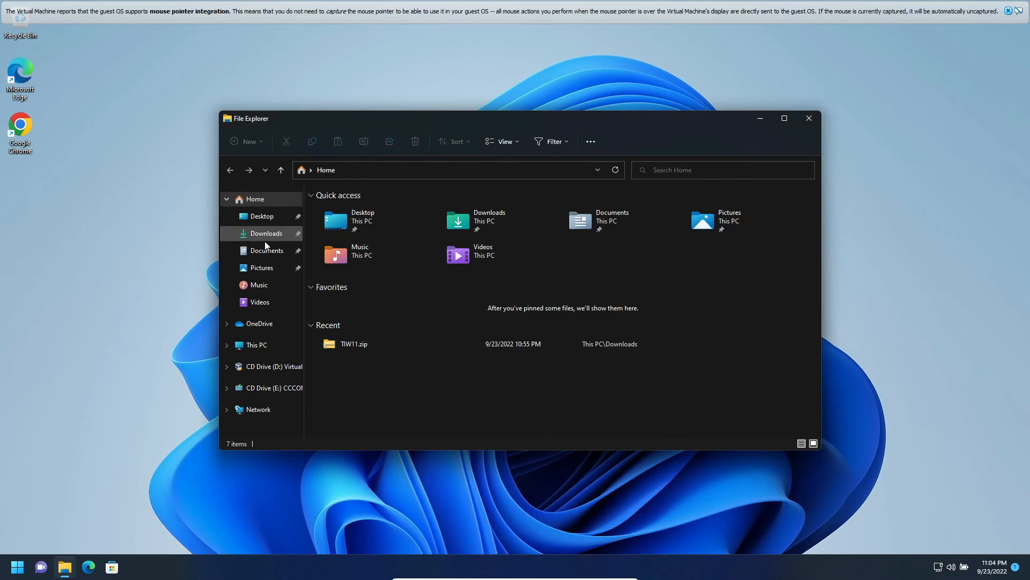
{"action": "left_click", "coordinate": [614, 506]}
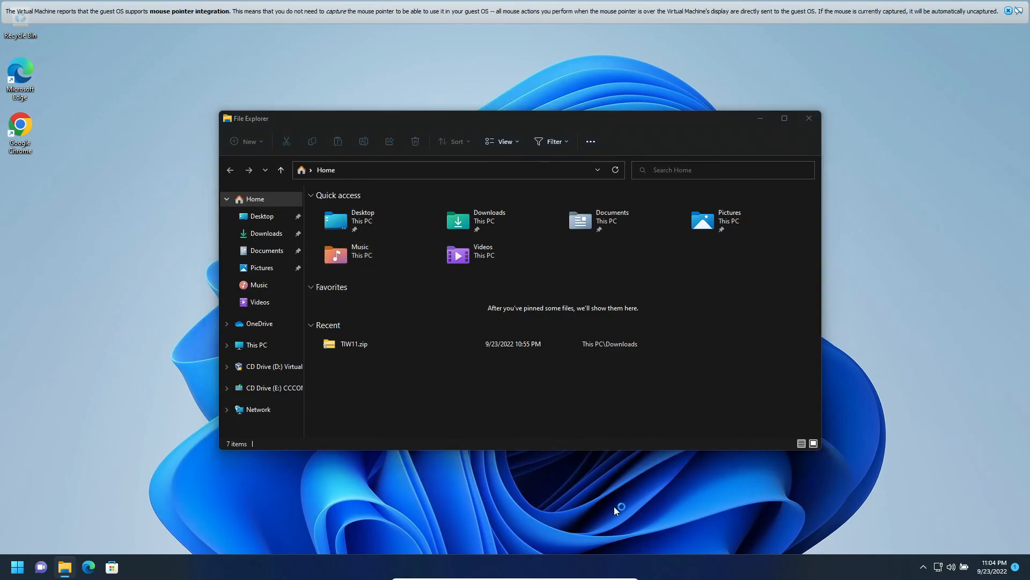